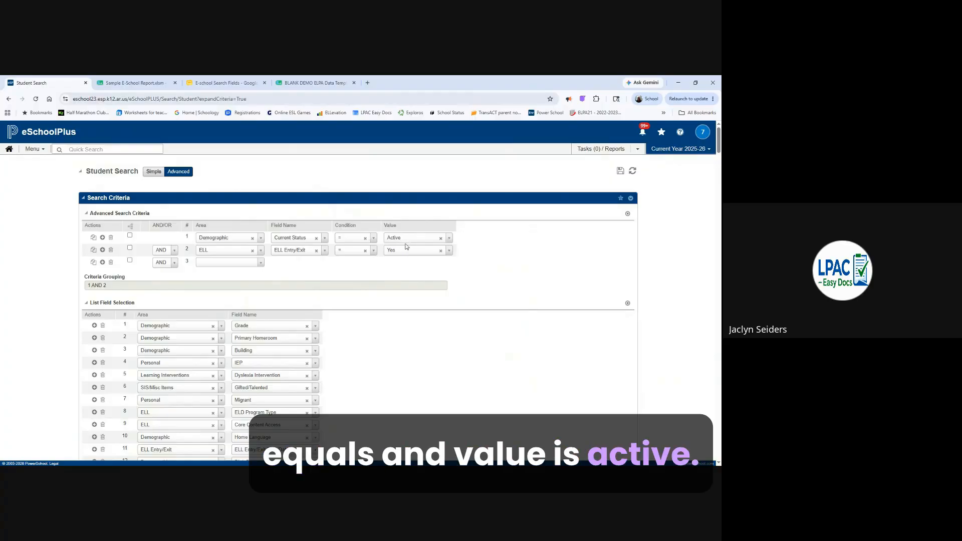
Step: Compare the student search criteria and list fields with the Active English learners slide, the sample report and the blank ELPA template
{"action": "left_click", "coordinate": [225, 83]}
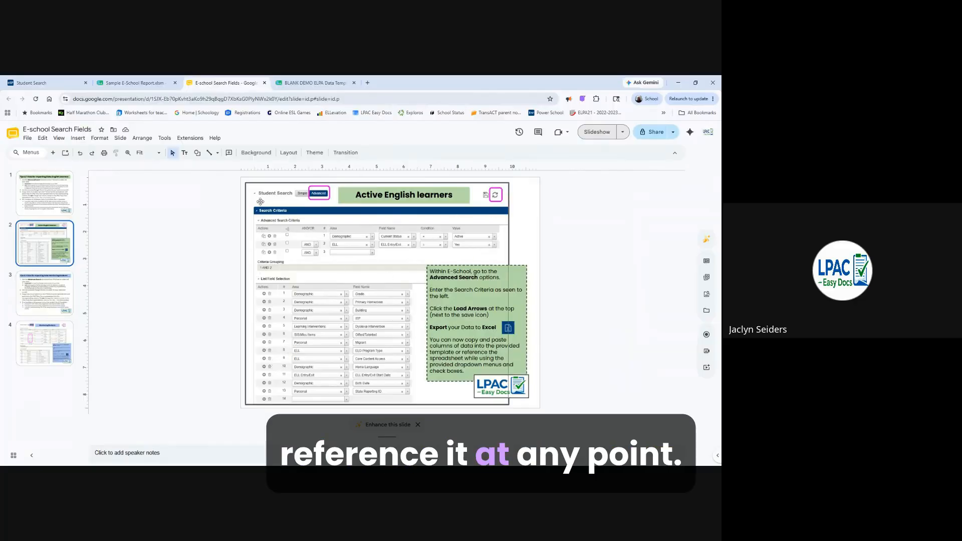
{"action": "left_click", "coordinate": [129, 84]}
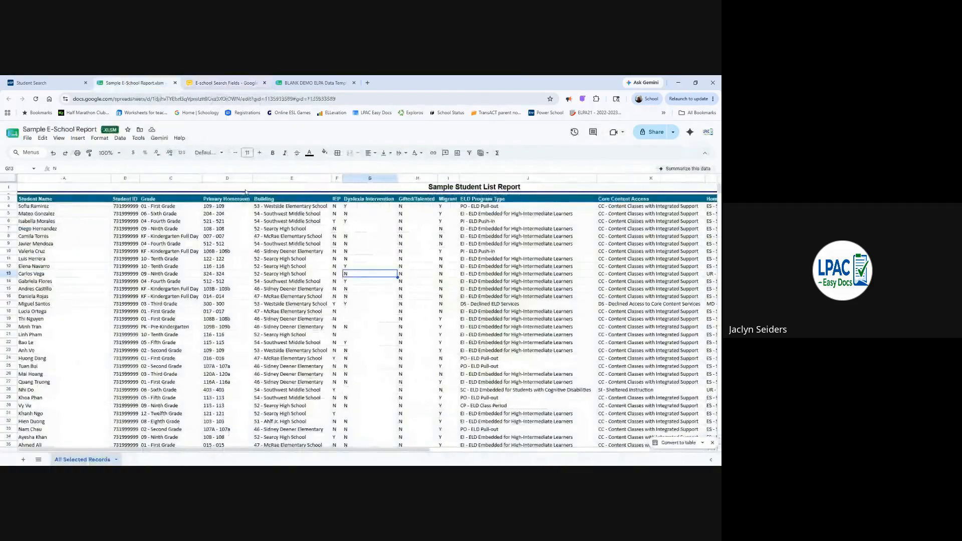
{"action": "left_click", "coordinate": [67, 80]}
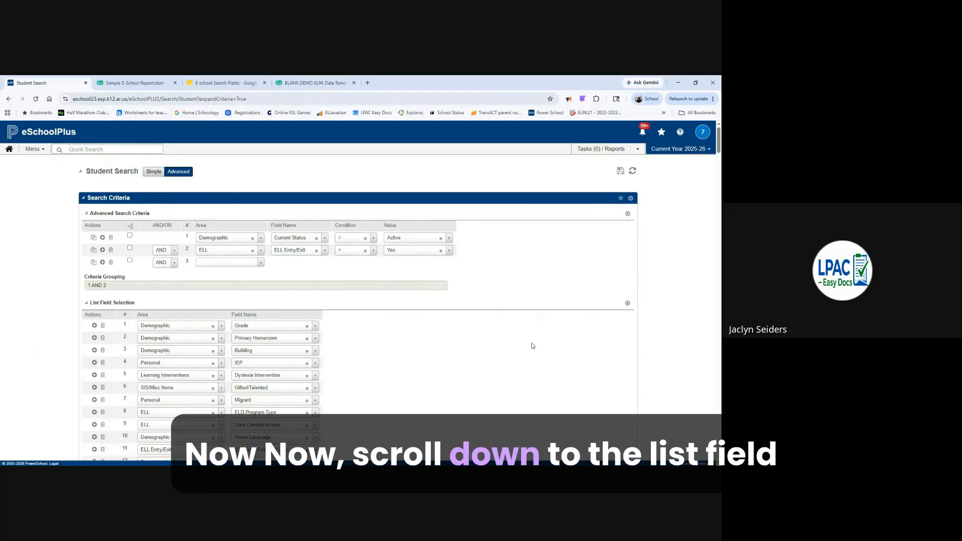
{"action": "scroll", "coordinate": [533, 346], "scroll_direction": "down", "scroll_amount": 1}
{"action": "scroll", "coordinate": [533, 345], "scroll_direction": "down", "scroll_amount": 1}
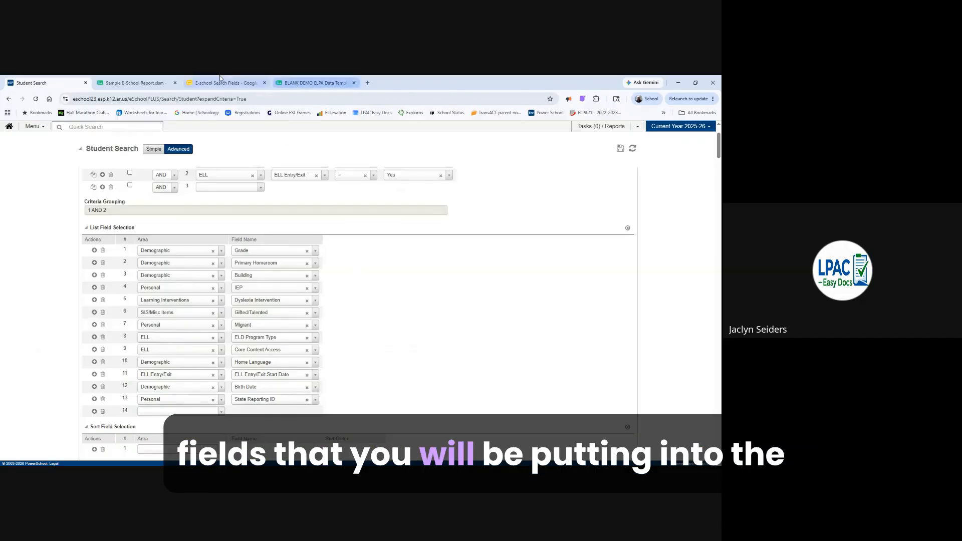
{"action": "left_click", "coordinate": [312, 83]}
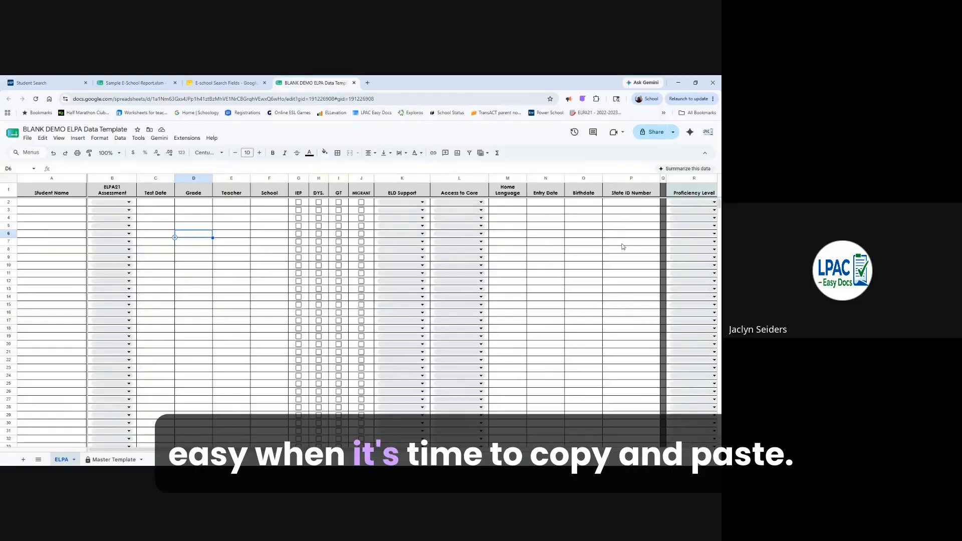
Step: Run the advanced student search and export the results to Excel as Student List Report, with combined code and description columns
{"action": "left_click", "coordinate": [31, 82]}
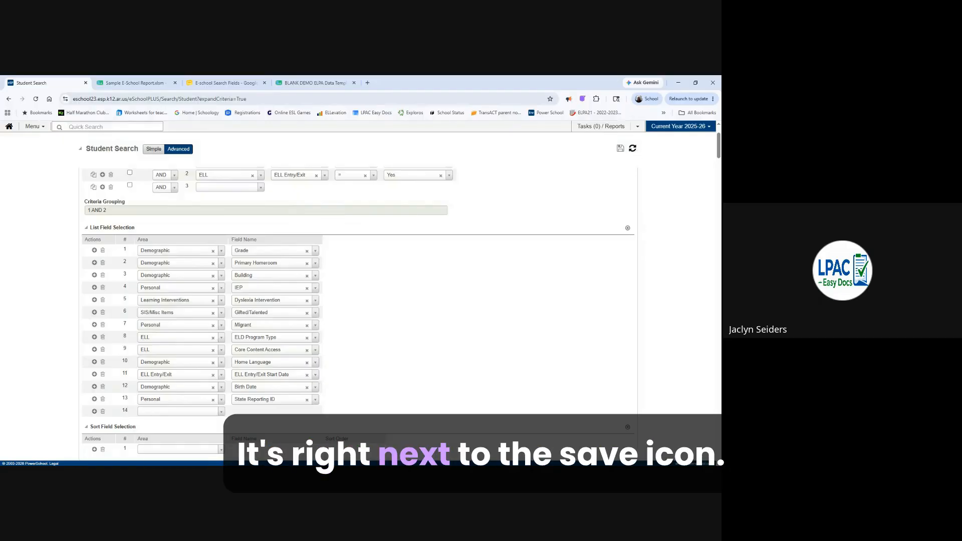
{"action": "left_click", "coordinate": [632, 148]}
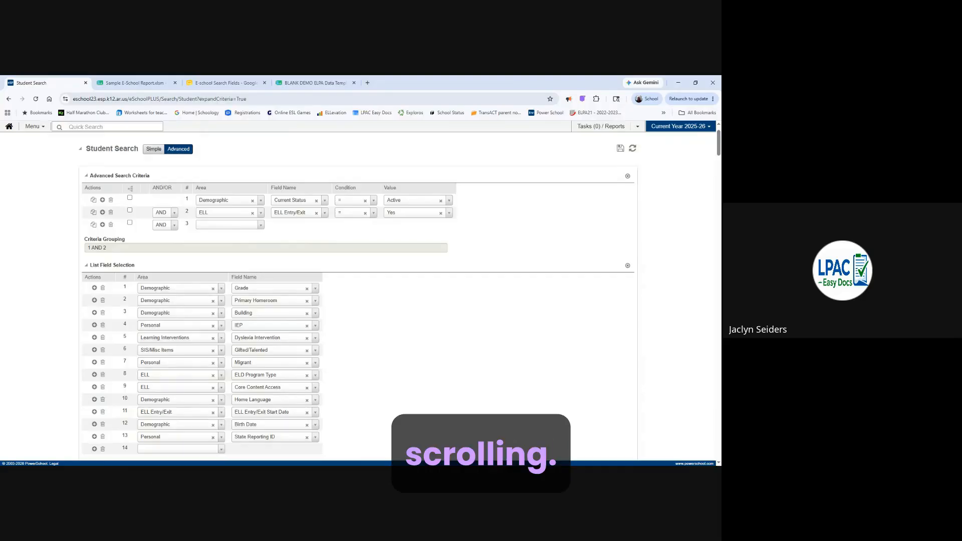
{"action": "scroll", "coordinate": [667, 302], "scroll_direction": "down", "scroll_amount": 3}
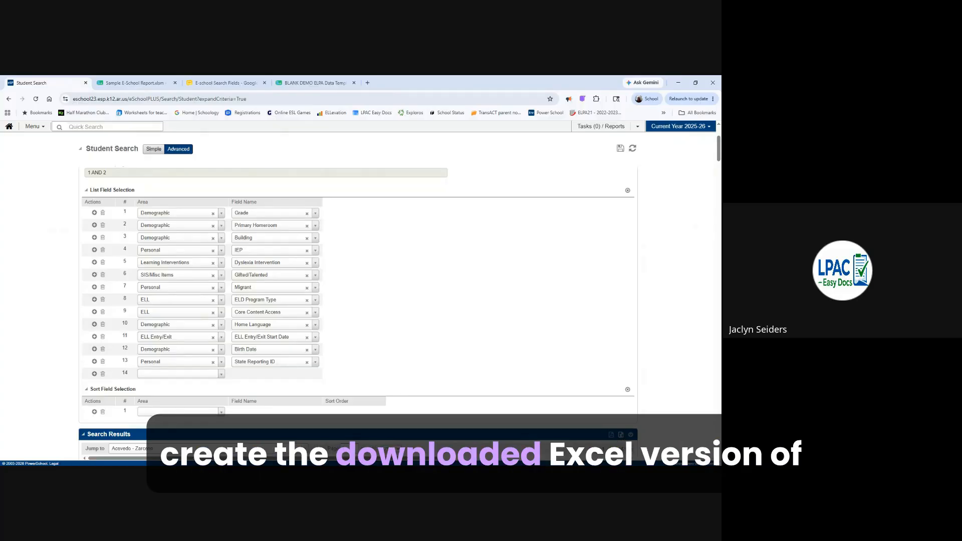
{"action": "left_click", "coordinate": [621, 435]}
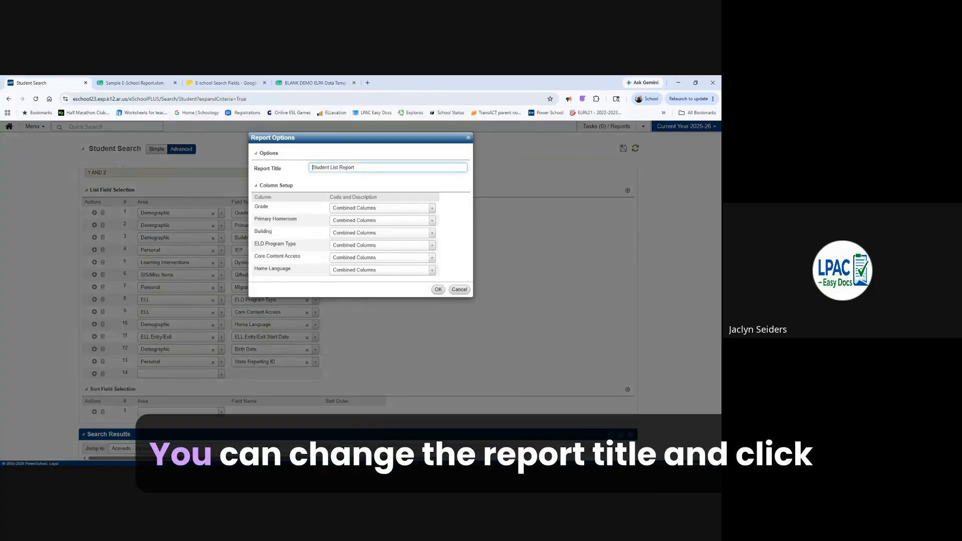
{"action": "left_click", "coordinate": [438, 289]}
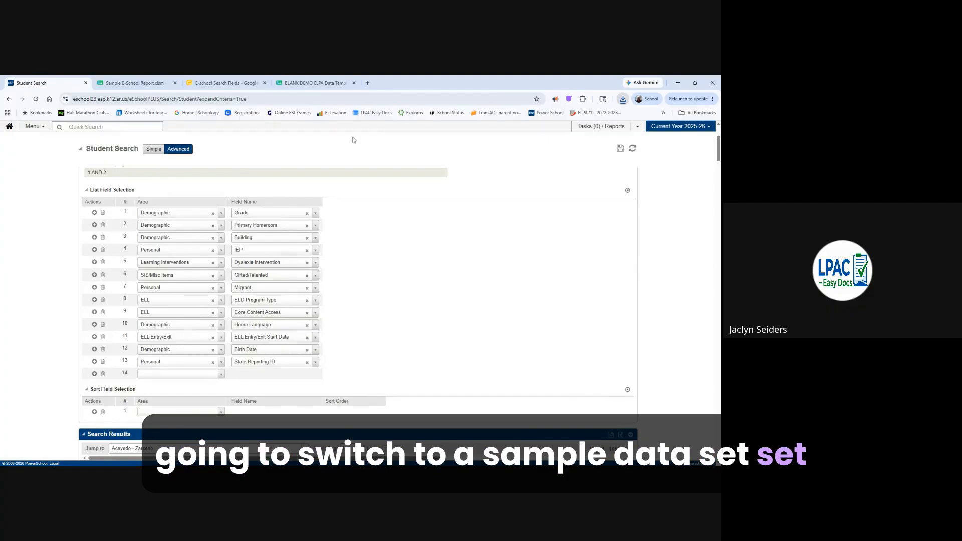
Step: Switch to the Sample E-School Report spreadsheet and freeze the rows up to the header in row 3
{"action": "left_click", "coordinate": [142, 84]}
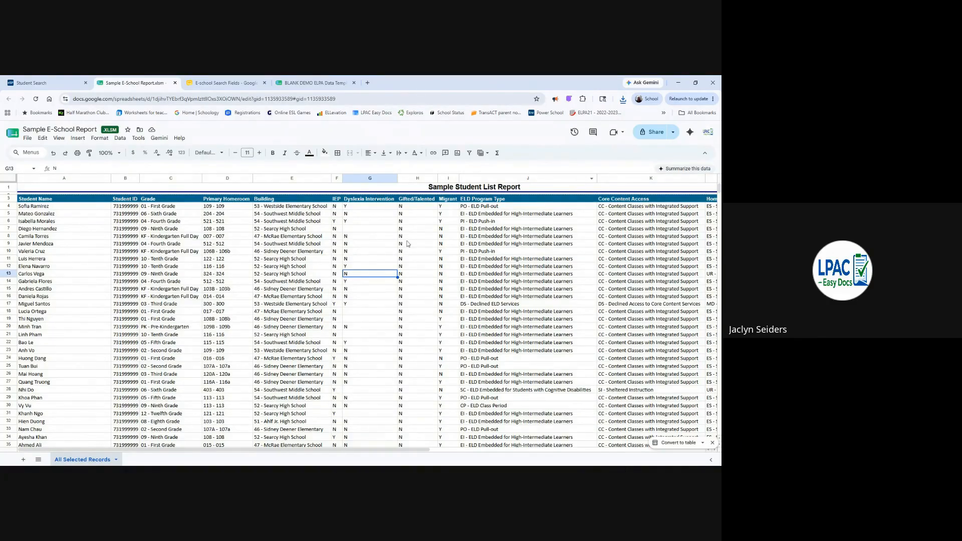
{"action": "left_click", "coordinate": [67, 220]}
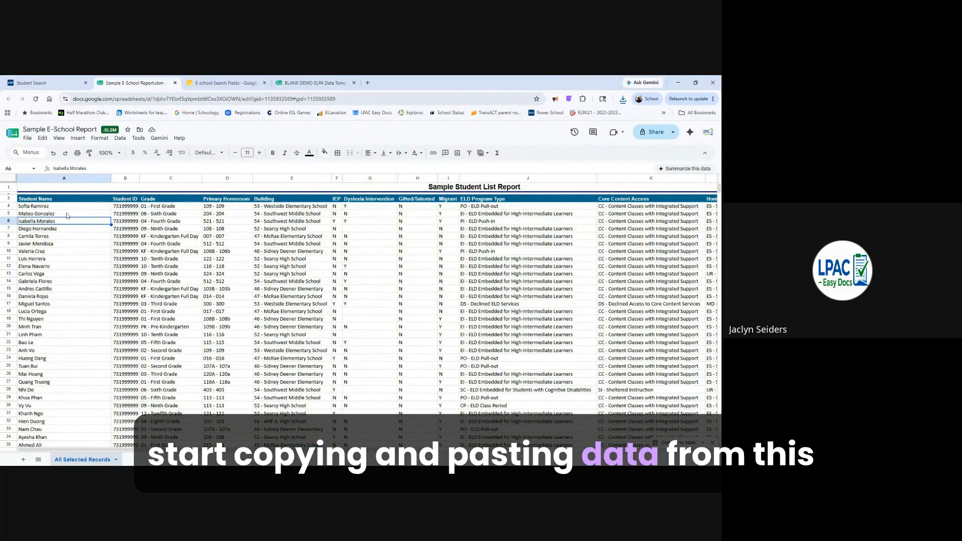
{"action": "left_click", "coordinate": [8, 198]}
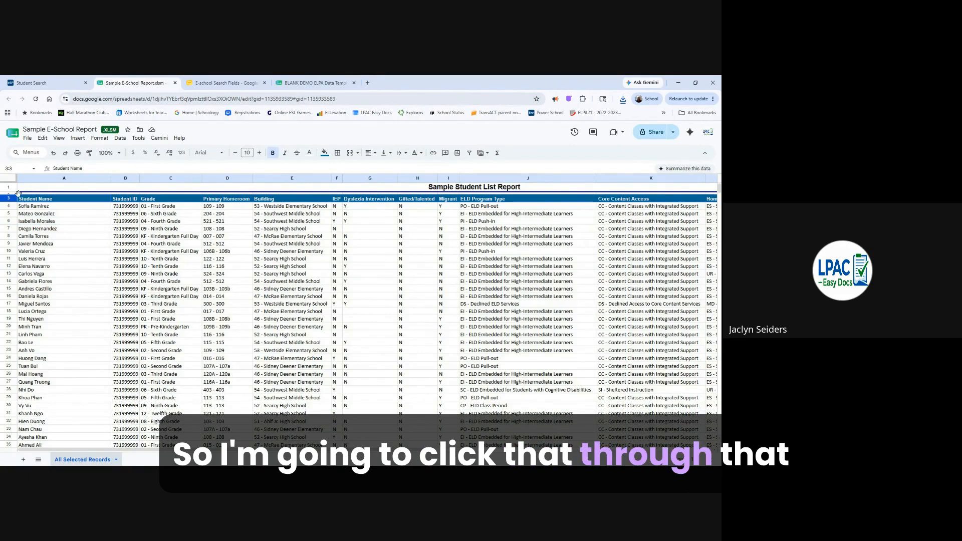
{"action": "left_click", "coordinate": [59, 138]}
{"action": "mouse_move", "coordinate": [77, 167]}
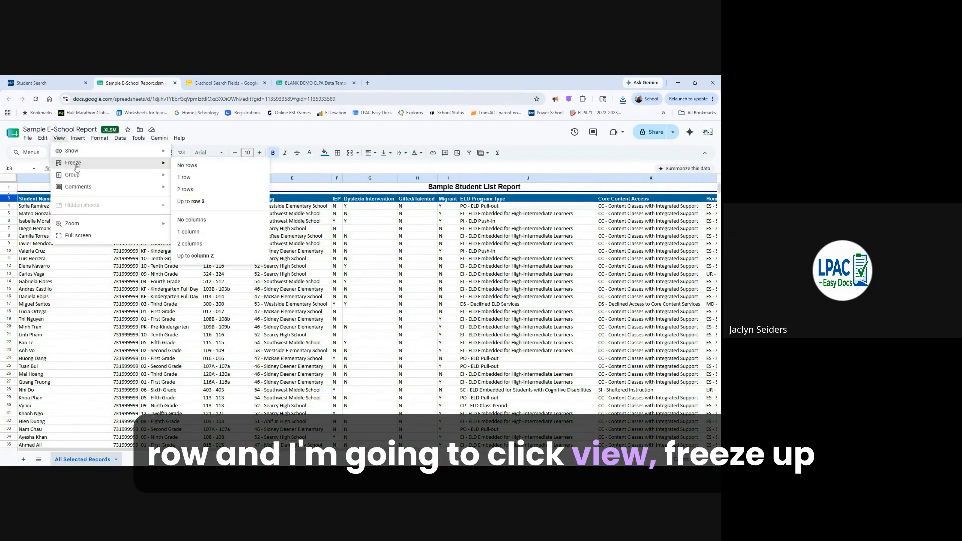
{"action": "left_click", "coordinate": [195, 201]}
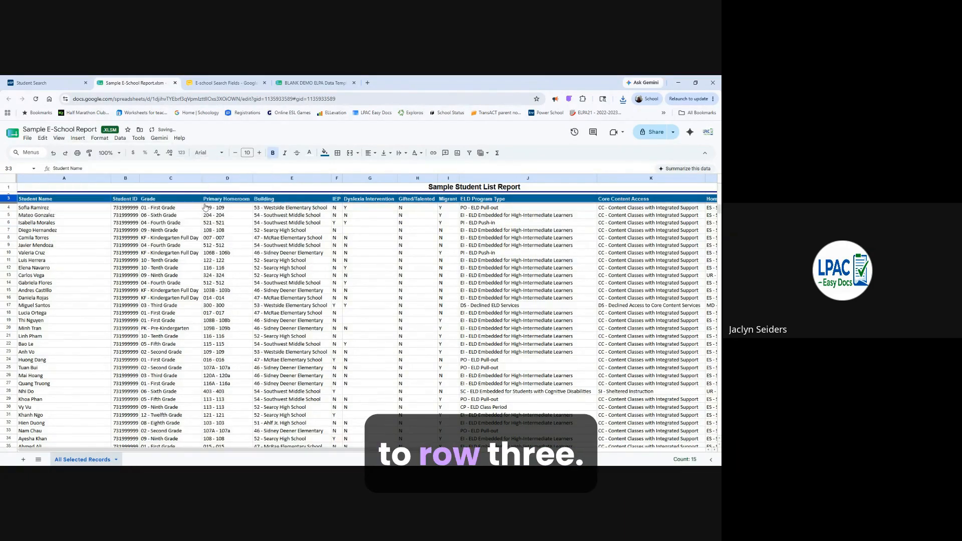
{"action": "scroll", "coordinate": [163, 261], "scroll_direction": "down", "scroll_amount": 5}
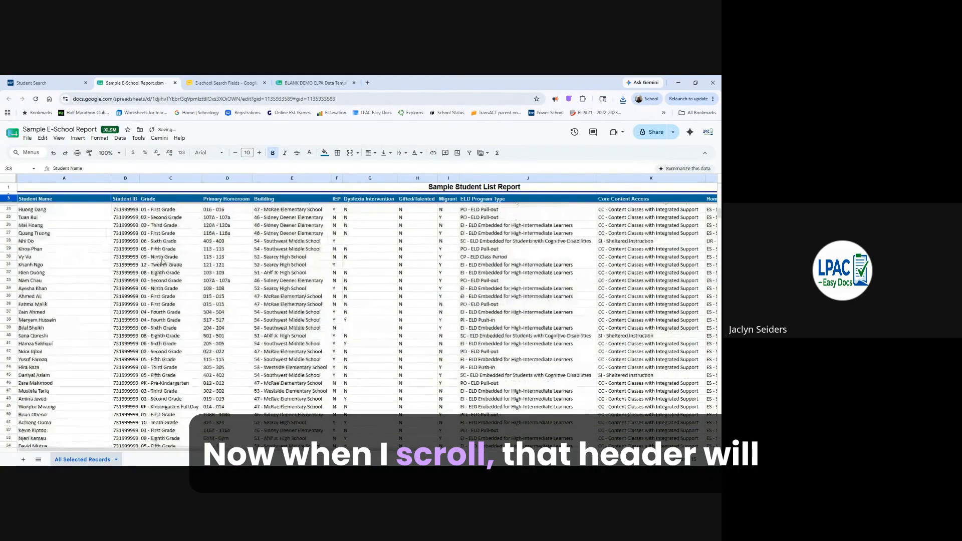
{"action": "scroll", "coordinate": [162, 260], "scroll_direction": "up", "scroll_amount": 5}
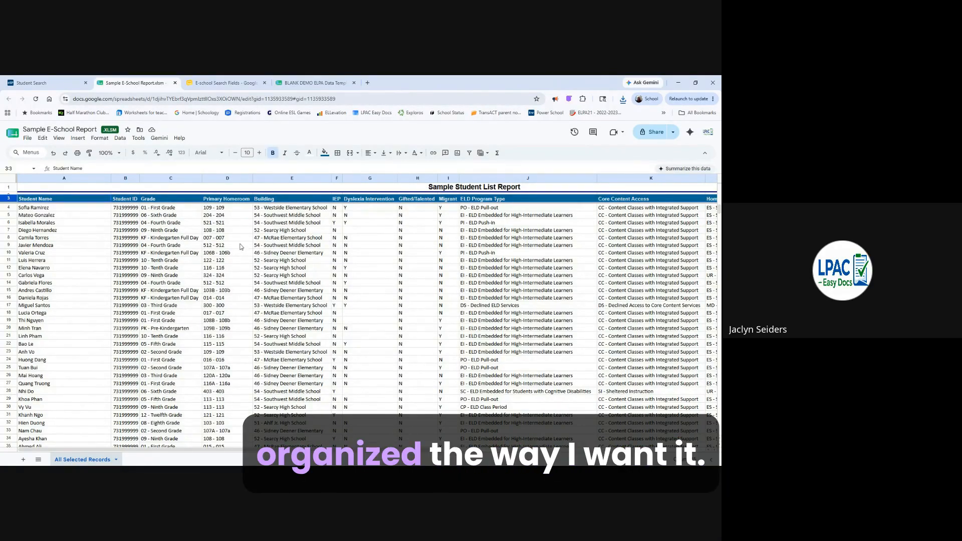
Step: Sort the whole sheet by the Grade column, column C, from A to Z
{"action": "left_click", "coordinate": [165, 179]}
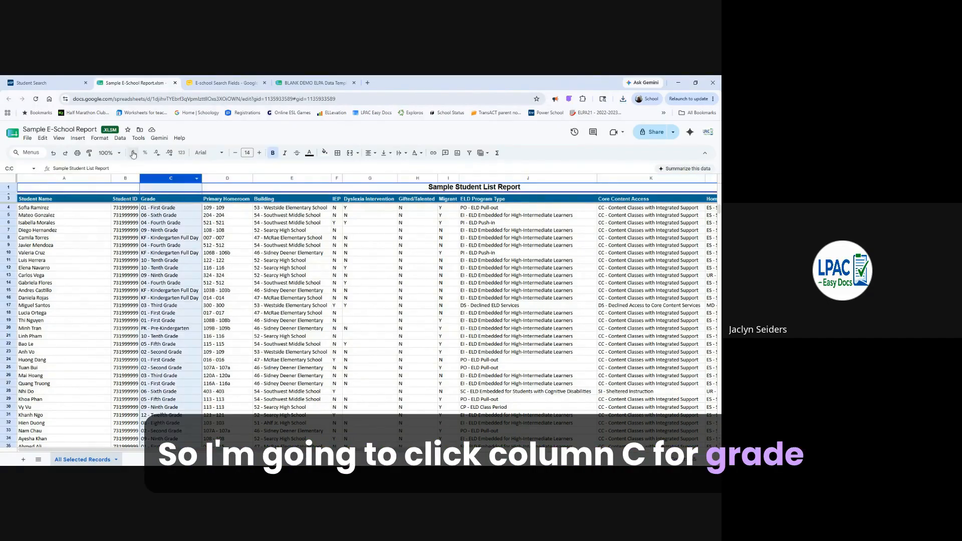
{"action": "left_click", "coordinate": [119, 139]}
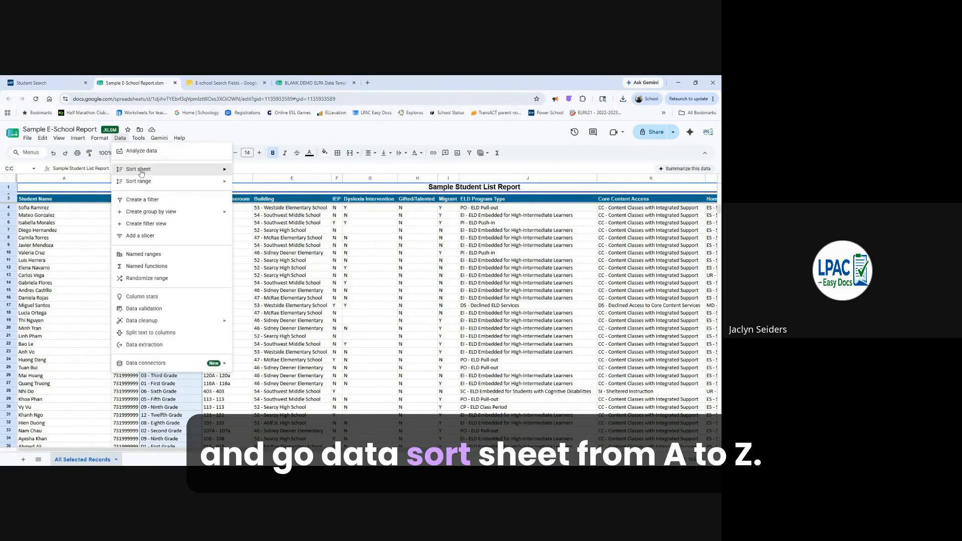
{"action": "mouse_move", "coordinate": [152, 174]}
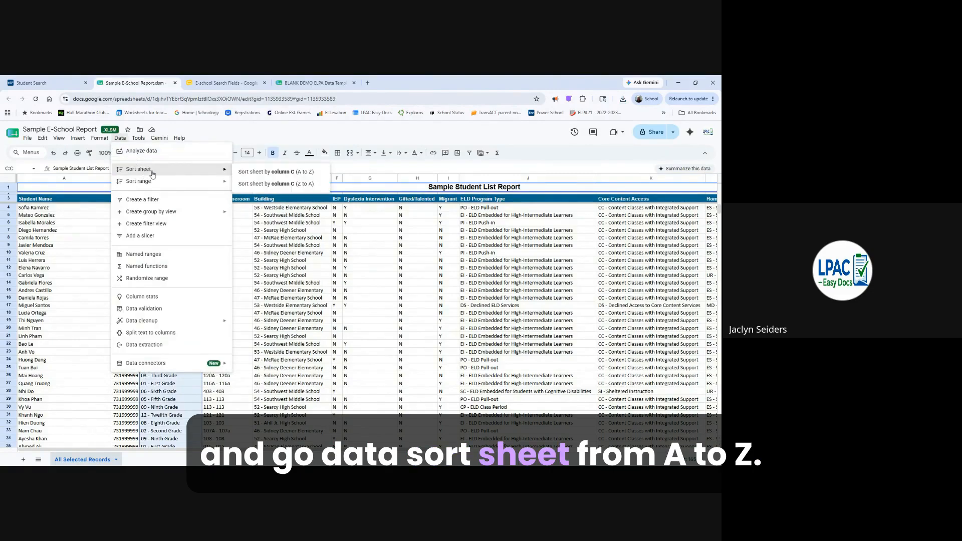
{"action": "left_click", "coordinate": [255, 172]}
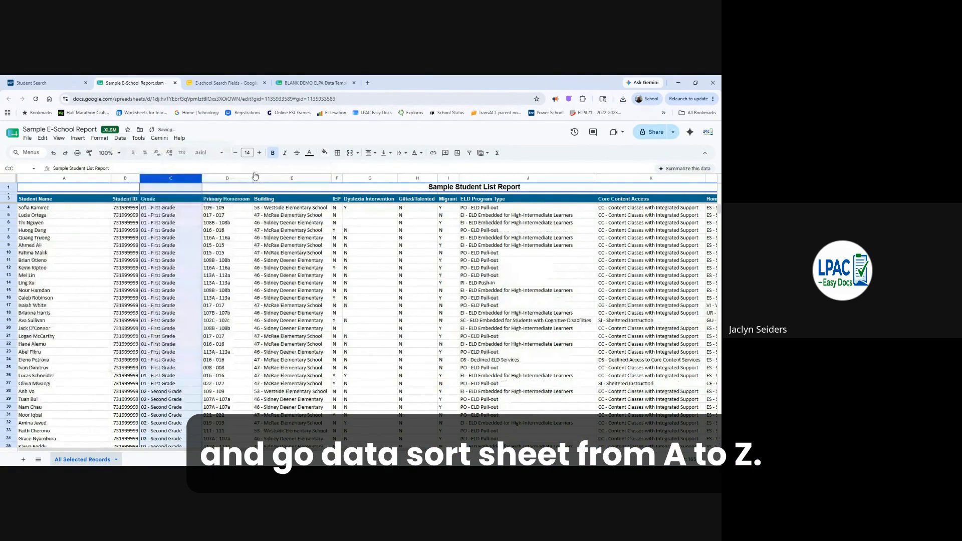
Step: Sort the whole sheet by the Building column, column E, from A to Z
{"action": "left_click", "coordinate": [285, 178]}
{"action": "left_click", "coordinate": [120, 138]}
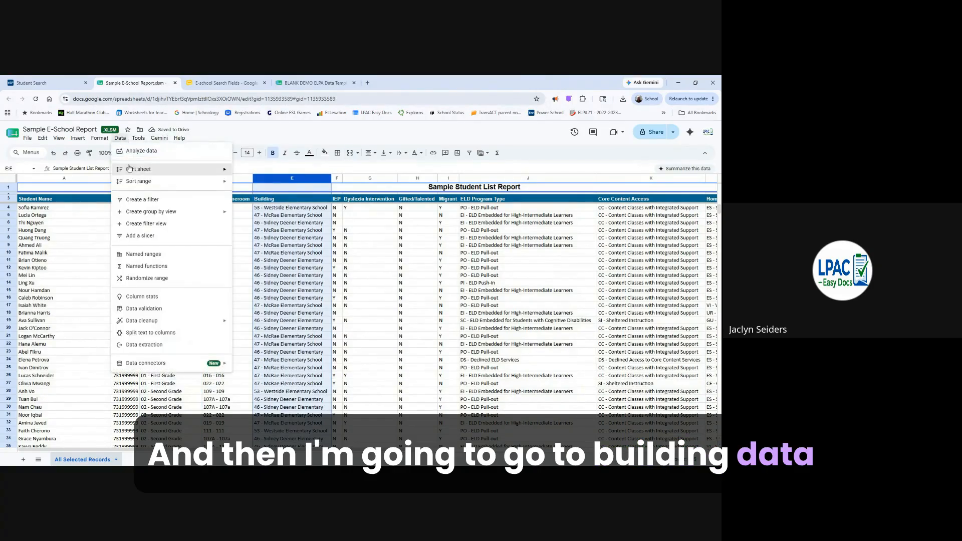
{"action": "mouse_move", "coordinate": [130, 168]}
{"action": "left_click", "coordinate": [265, 173]}
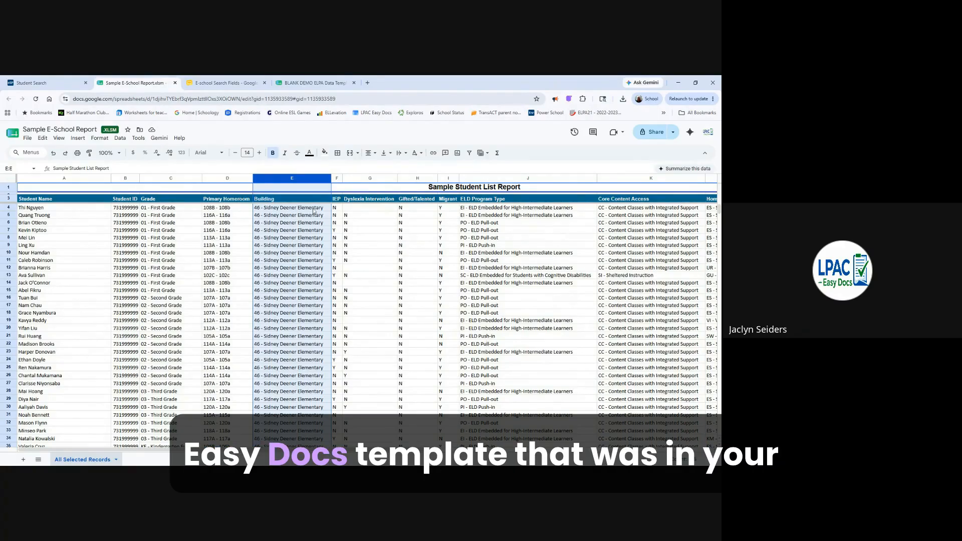
Step: In the BLANK DEMO ELPA Data Template spreadsheet, duplicate the ELPA sheet and rename the copy Deener
{"action": "left_click", "coordinate": [298, 81]}
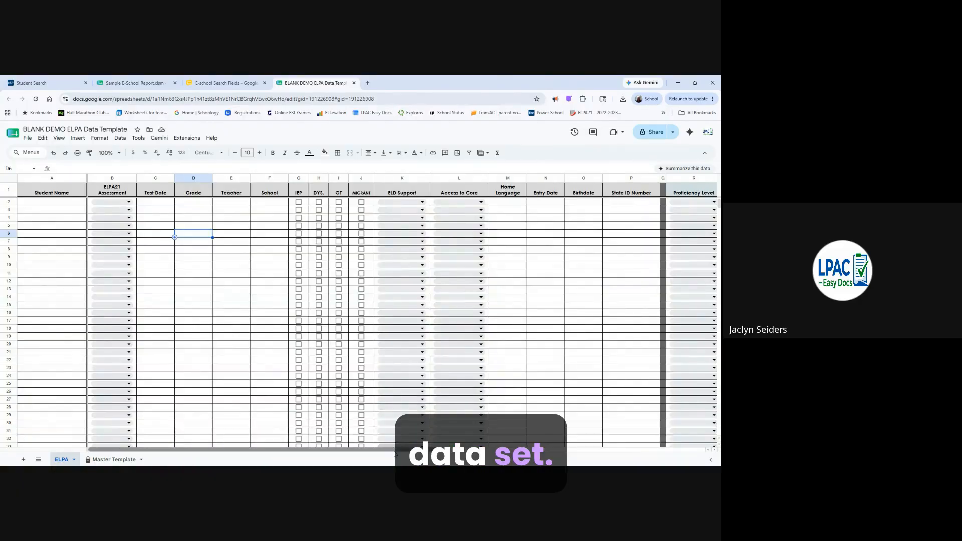
{"action": "scroll", "coordinate": [611, 196], "scroll_direction": "right", "scroll_amount": 3}
{"action": "scroll", "coordinate": [278, 204], "scroll_direction": "left", "scroll_amount": 3}
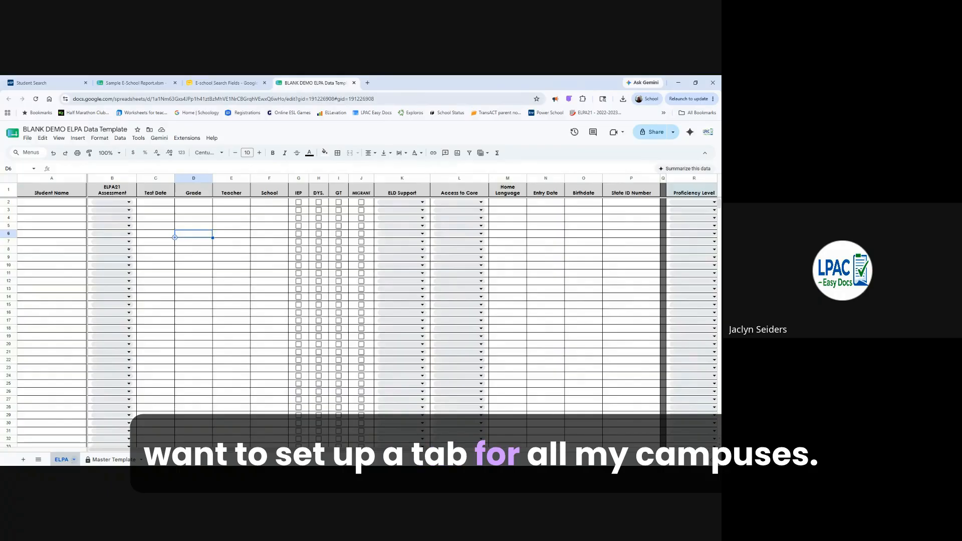
{"action": "left_click", "coordinate": [75, 460]}
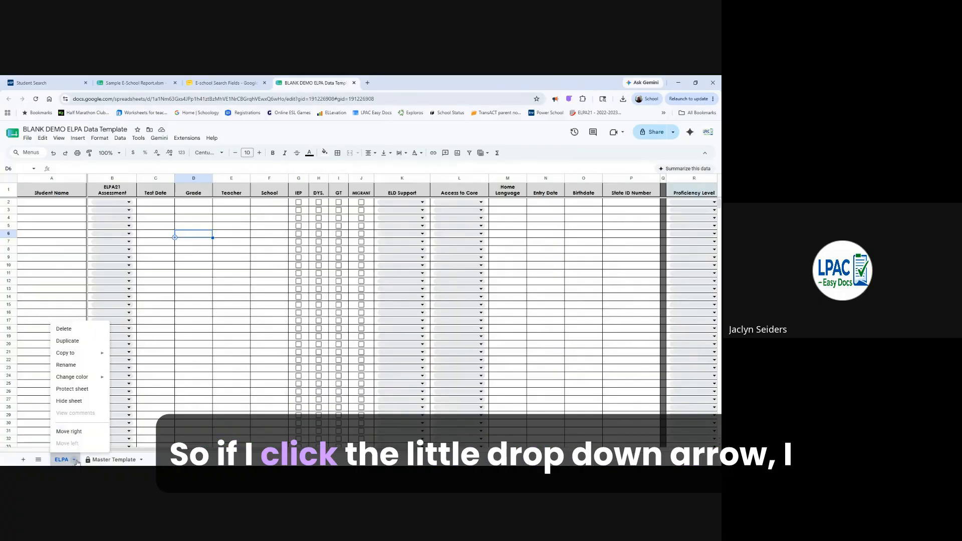
{"action": "left_click", "coordinate": [88, 343]}
{"action": "right_click", "coordinate": [108, 462]}
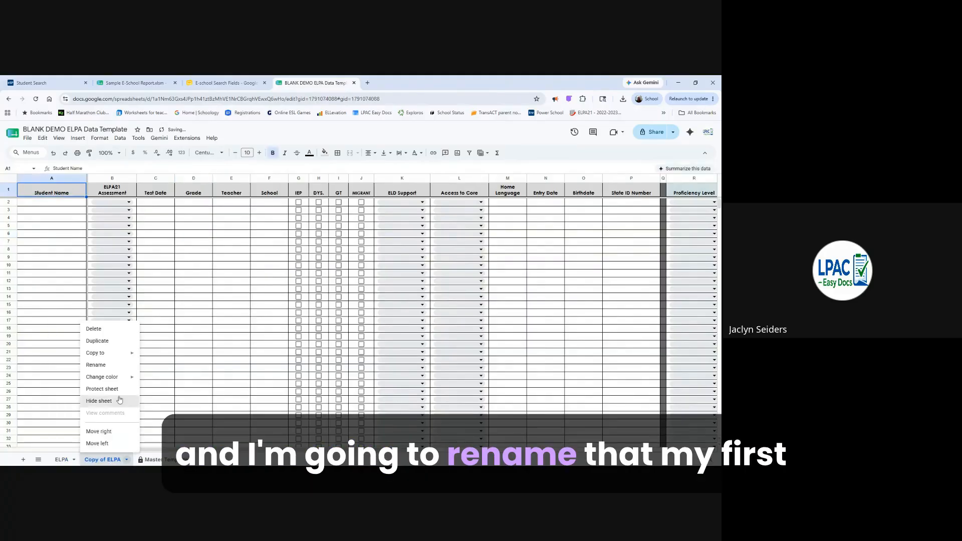
{"action": "left_click", "coordinate": [118, 365]}
{"action": "type", "text": "Deener"}
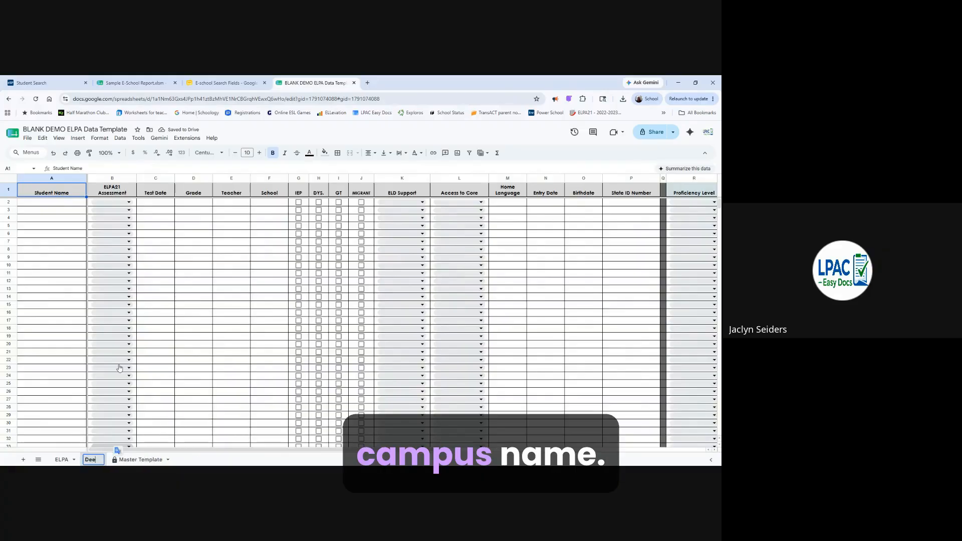
Step: Duplicate the ELPA sheet again and rename this copy McRae
{"action": "left_click", "coordinate": [74, 460]}
{"action": "left_click", "coordinate": [74, 460]}
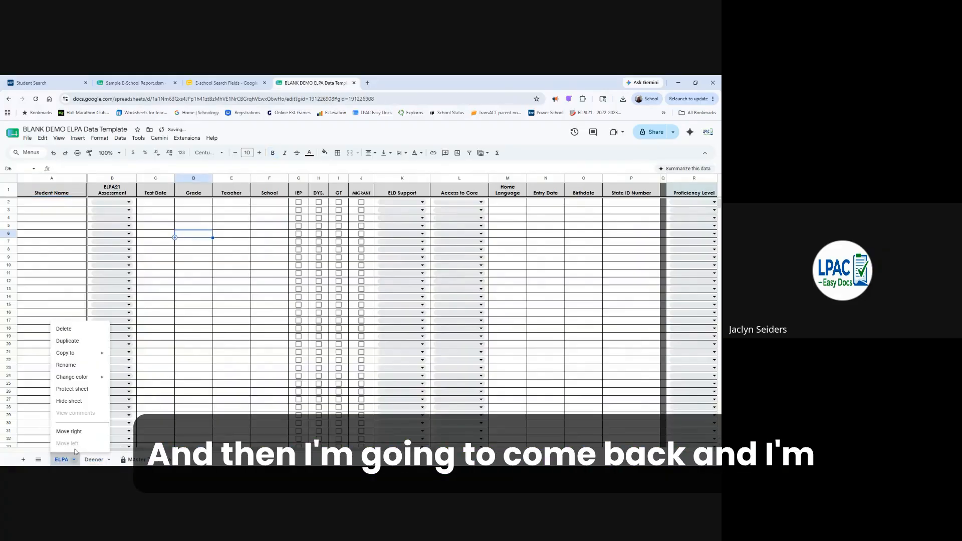
{"action": "left_click", "coordinate": [68, 341]}
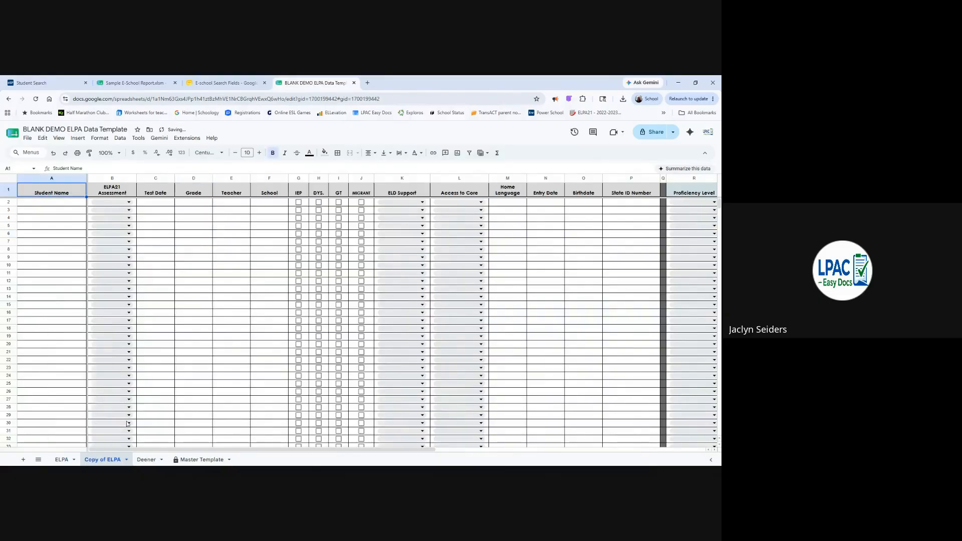
{"action": "left_click", "coordinate": [119, 462]}
{"action": "left_click", "coordinate": [119, 367]}
{"action": "type", "text": "McRae"}
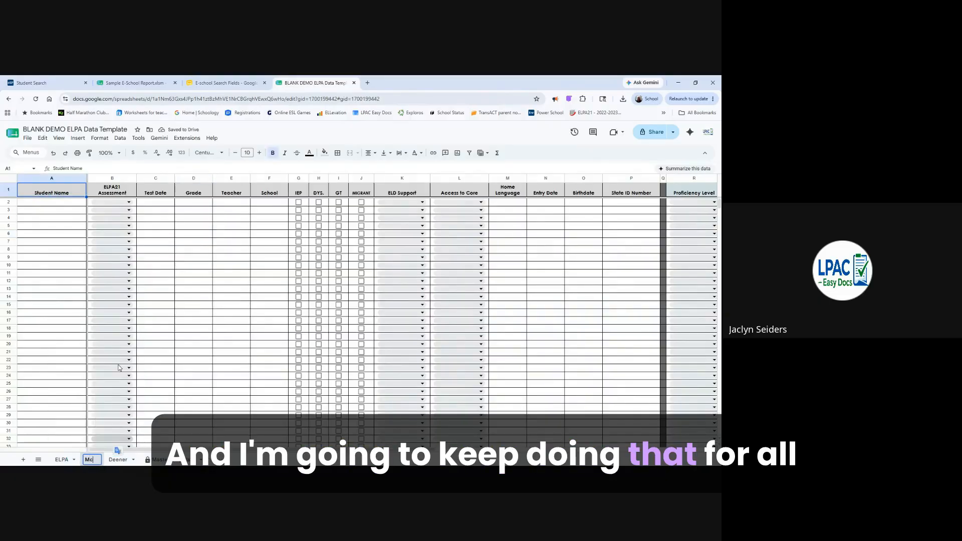
Step: Duplicate the ELPA sheet and rename the copy Westside
{"action": "left_click", "coordinate": [70, 460]}
{"action": "left_click", "coordinate": [74, 459]}
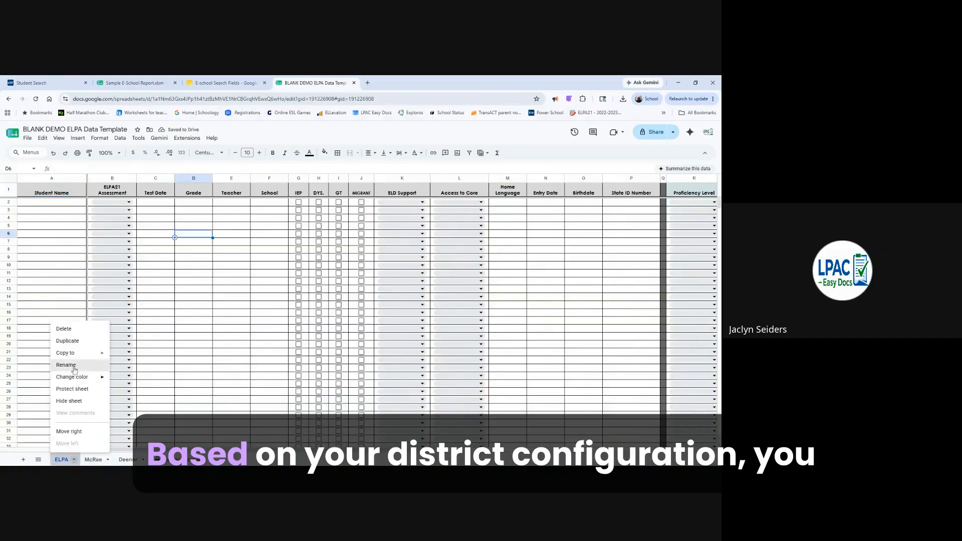
{"action": "left_click", "coordinate": [71, 341]}
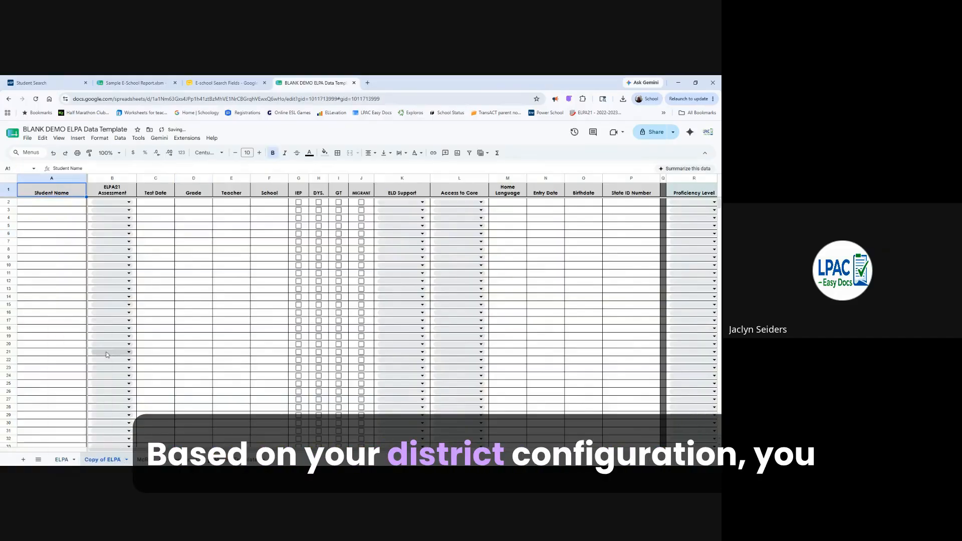
{"action": "left_click", "coordinate": [126, 460]}
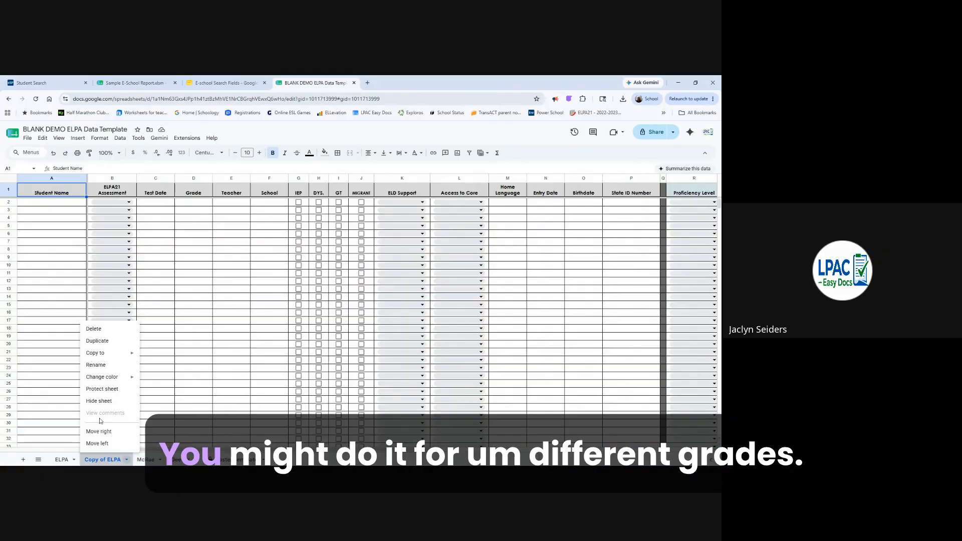
{"action": "left_click", "coordinate": [105, 366]}
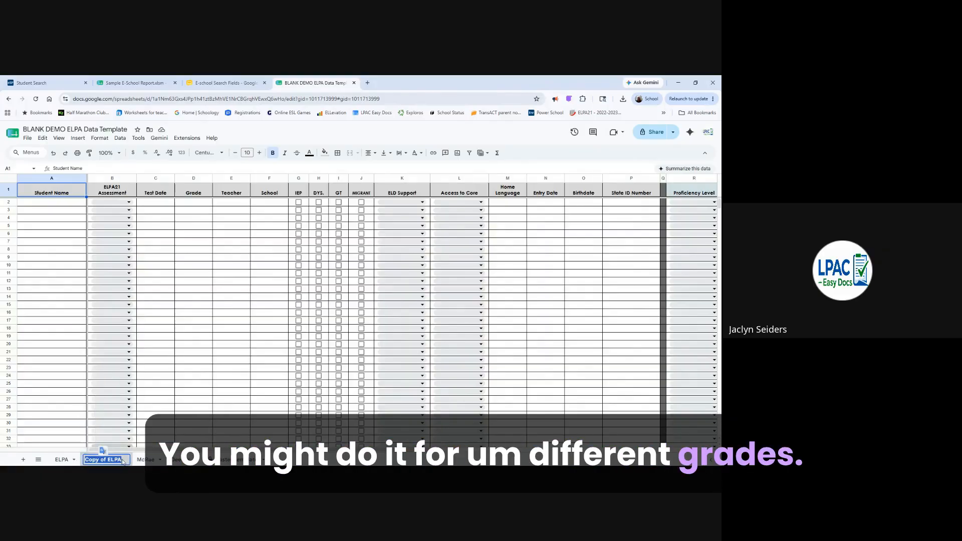
{"action": "type", "text": "We"}
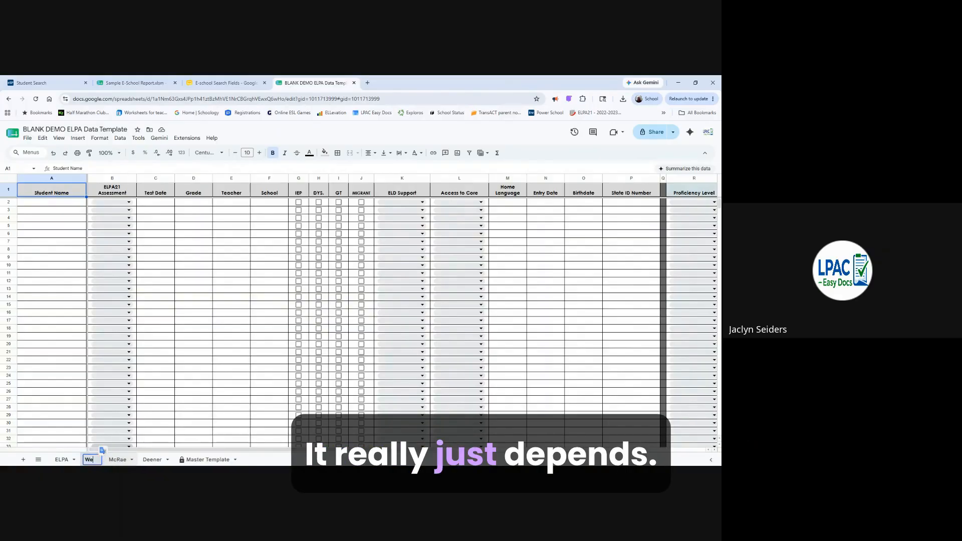
{"action": "type", "text": "stside"}
{"action": "key", "text": "Return"}
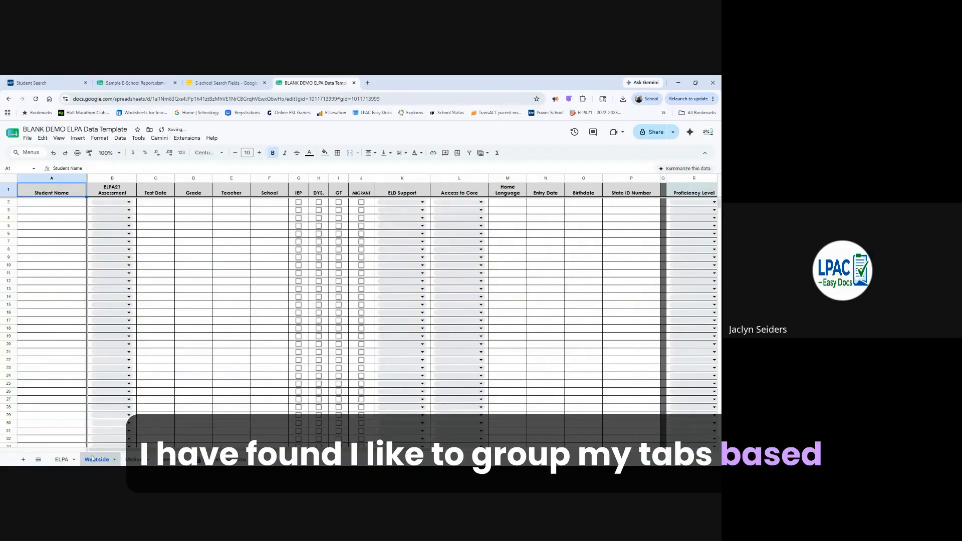
Step: Make another duplicate of the ELPA sheet and name it SWMS
{"action": "left_click", "coordinate": [74, 460]}
{"action": "left_click", "coordinate": [74, 459]}
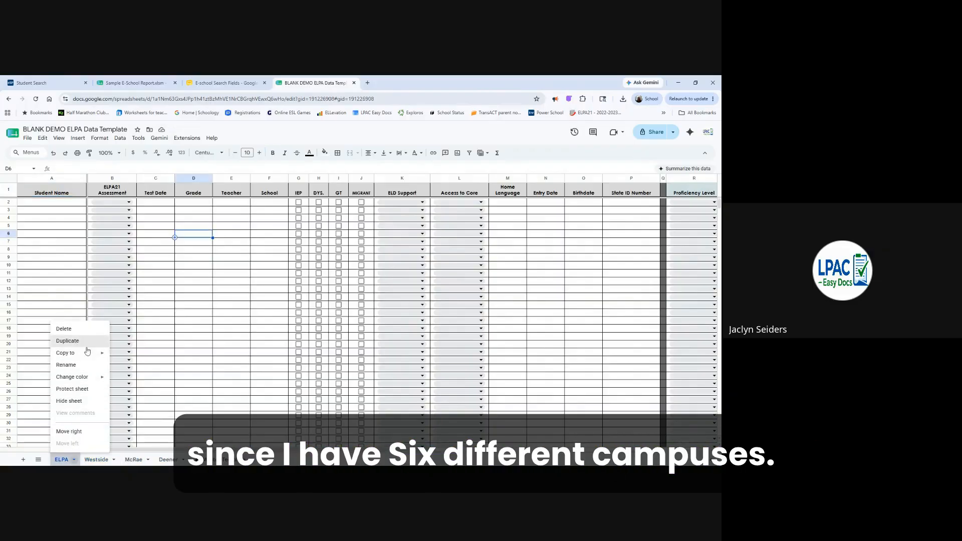
{"action": "left_click", "coordinate": [120, 464]}
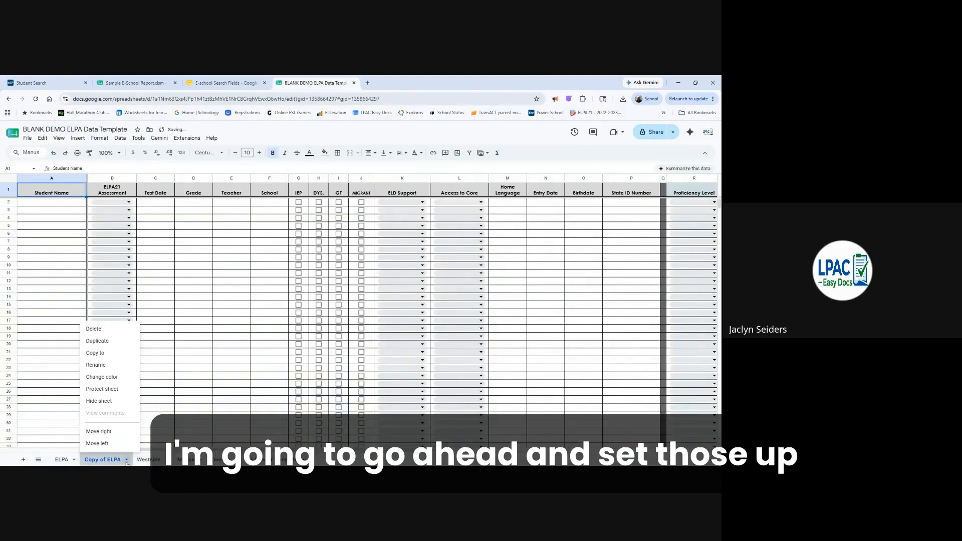
{"action": "left_click", "coordinate": [105, 367]}
{"action": "type", "text": "SWMS"}
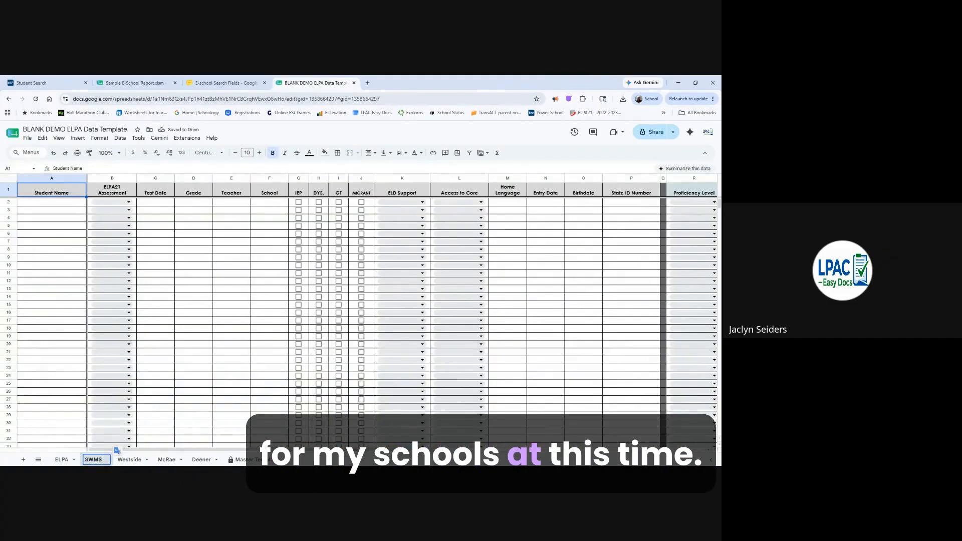
{"action": "key", "text": "Return"}
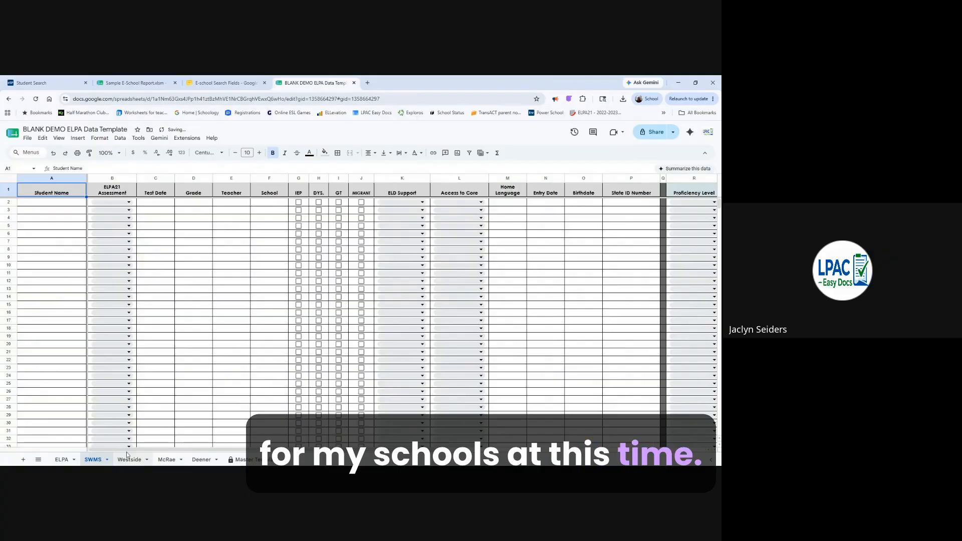
Step: Create one more copy of the ELPA sheet and rename it AJHS
{"action": "left_click", "coordinate": [64, 459]}
{"action": "left_click", "coordinate": [74, 459]}
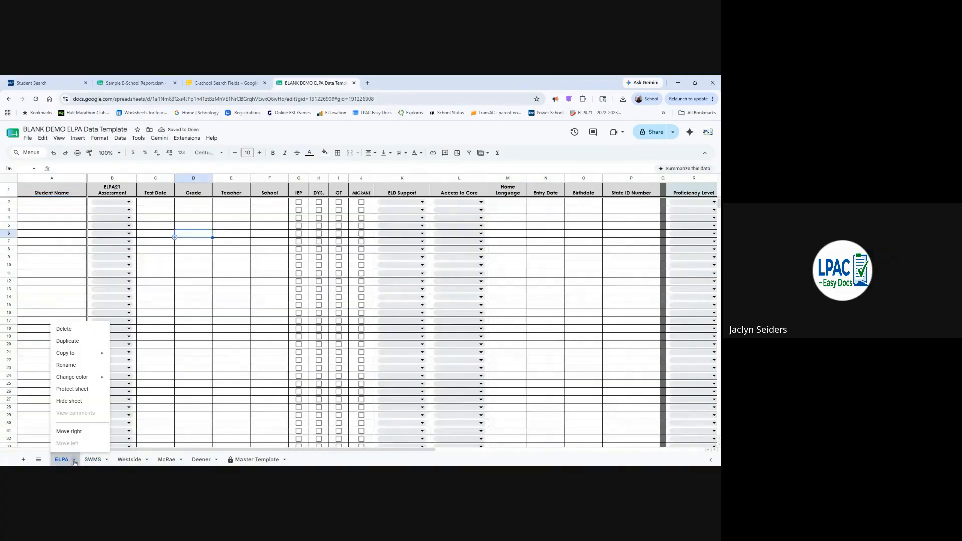
{"action": "left_click", "coordinate": [67, 340]}
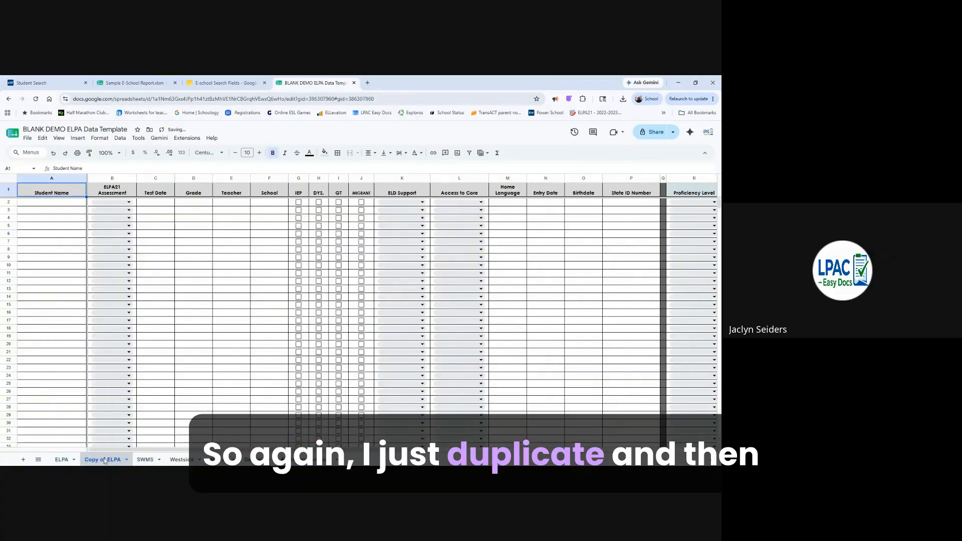
{"action": "left_click", "coordinate": [126, 459]}
{"action": "left_click", "coordinate": [120, 367]}
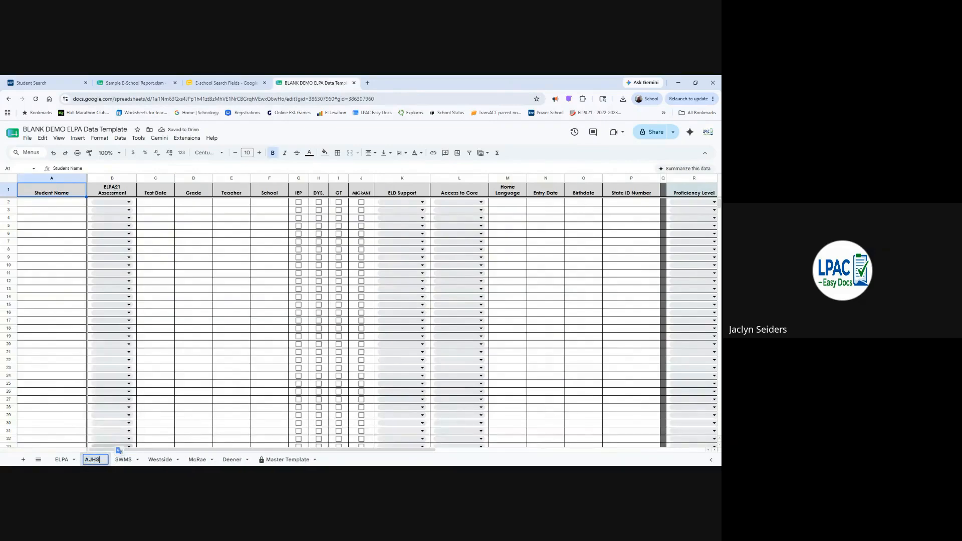
Step: Duplicate the ELPA sheet for the last campus and rename the copy SHS
{"action": "left_click", "coordinate": [77, 461]}
{"action": "left_click", "coordinate": [76, 461]}
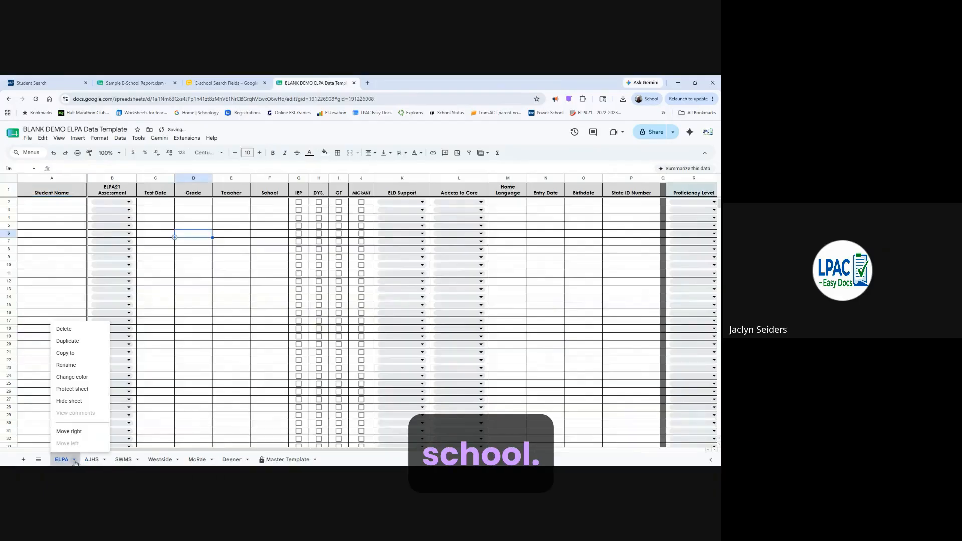
{"action": "left_click", "coordinate": [80, 341]}
{"action": "left_click", "coordinate": [127, 460]}
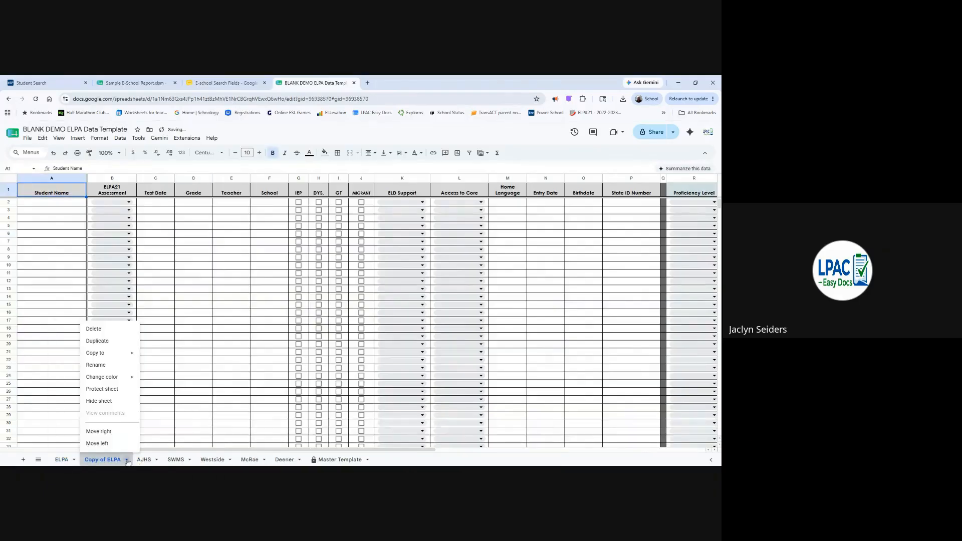
{"action": "left_click", "coordinate": [118, 366]}
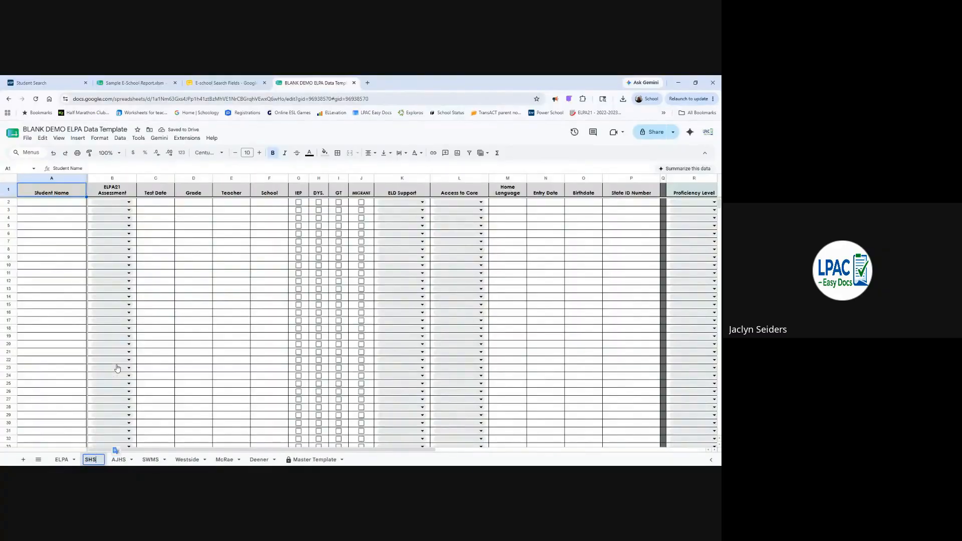
{"action": "type", "text": "SHS"}
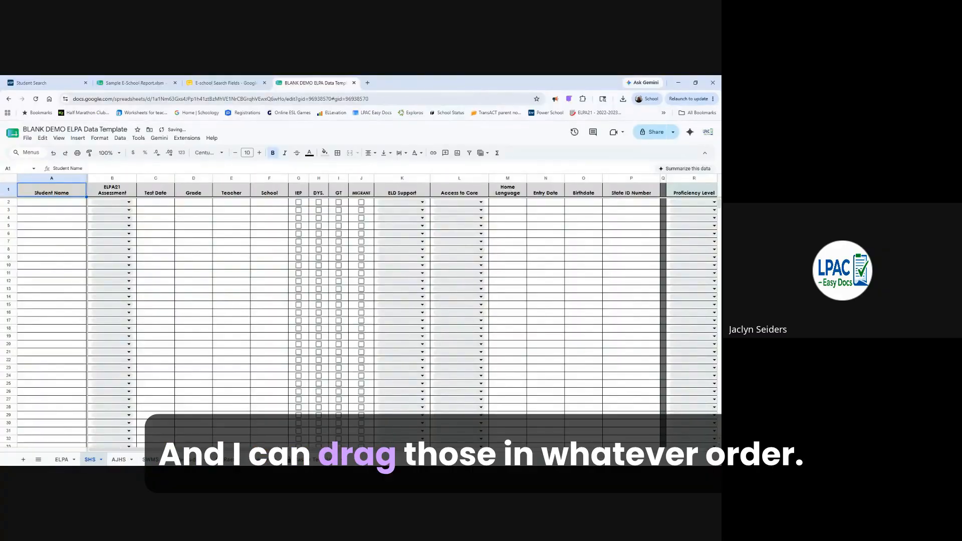
{"action": "key", "text": "Return"}
Step: Reorder the campus sheets as Deener, McRae, Westside, SWMS, AJHS, SHS
{"action": "left_click_drag", "start_coordinate": [221, 459], "coordinate": [123, 461]}
{"action": "left_click_drag", "start_coordinate": [252, 459], "coordinate": [154, 460]}
{"action": "mouse_move", "coordinate": [261, 460]}
{"action": "left_mouse_down"}
{"action": "mouse_move", "coordinate": [204, 460]}
{"action": "mouse_move", "coordinate": [245, 462]}
{"action": "left_mouse_up"}
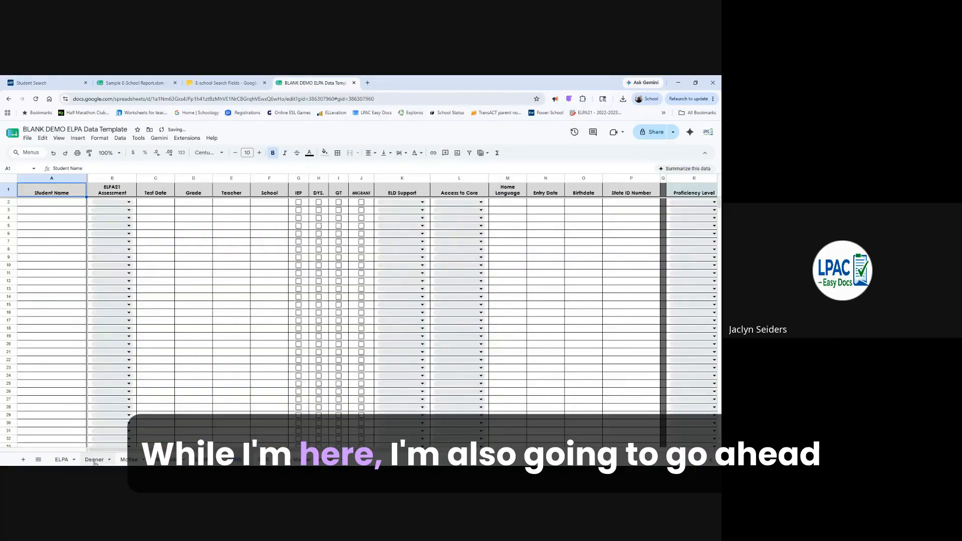
Step: Move the ELPA sheet between SHS and Master Template and rename it NEW students
{"action": "left_click", "coordinate": [72, 459]}
{"action": "left_click_drag", "start_coordinate": [73, 459], "coordinate": [258, 461]}
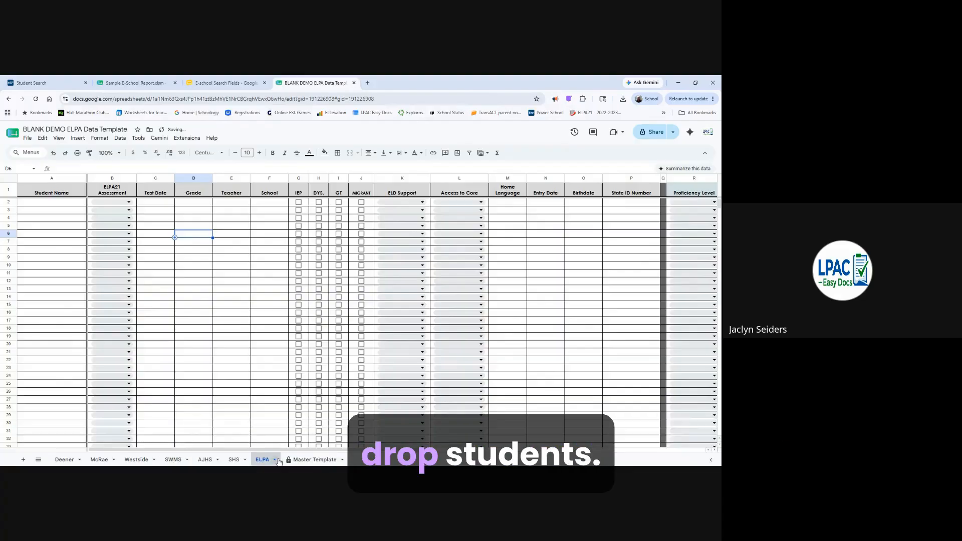
{"action": "left_click", "coordinate": [275, 459]}
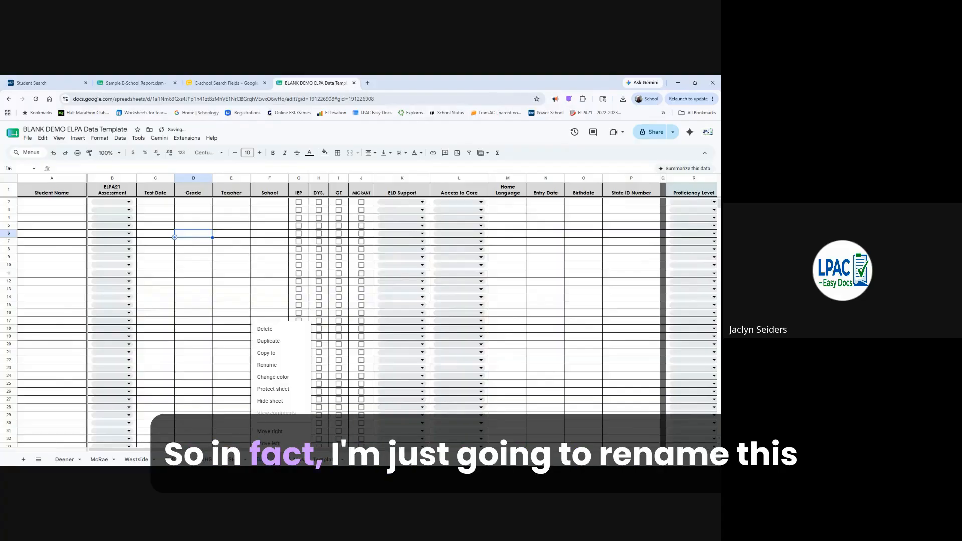
{"action": "left_click", "coordinate": [272, 367]}
{"action": "type", "text": "NEW students"}
{"action": "key", "text": "Return"}
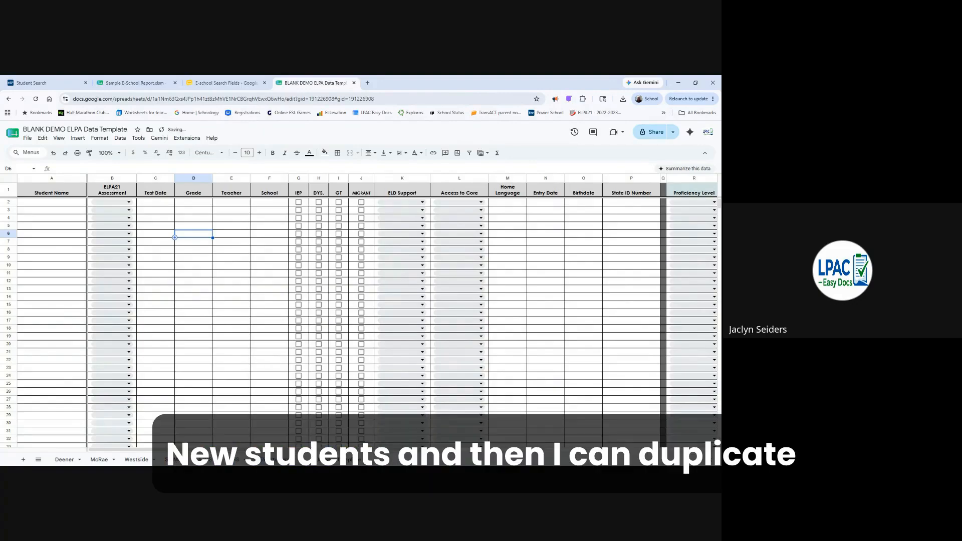
Step: Duplicate the NEW students sheet and rename the copy DROPPED students
{"action": "left_click", "coordinate": [302, 460]}
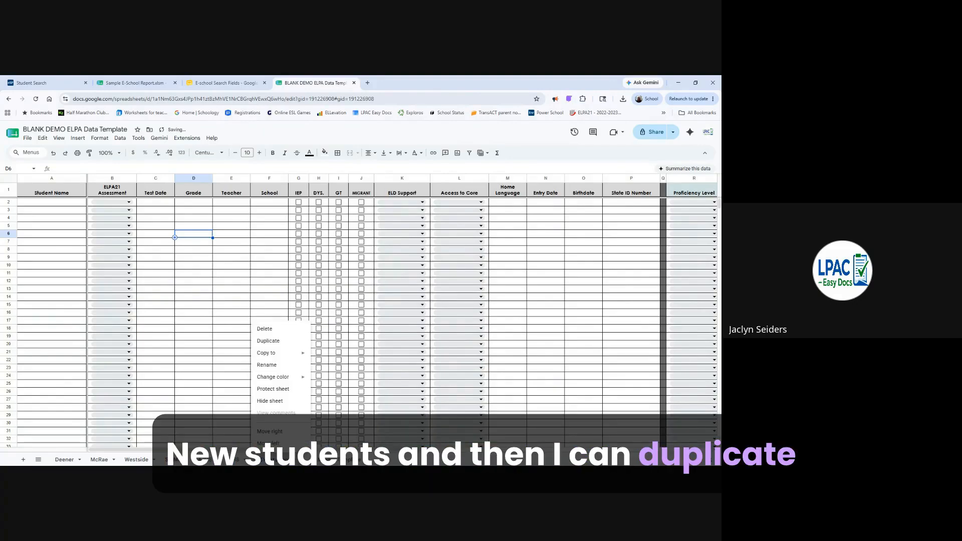
{"action": "left_click", "coordinate": [270, 341]}
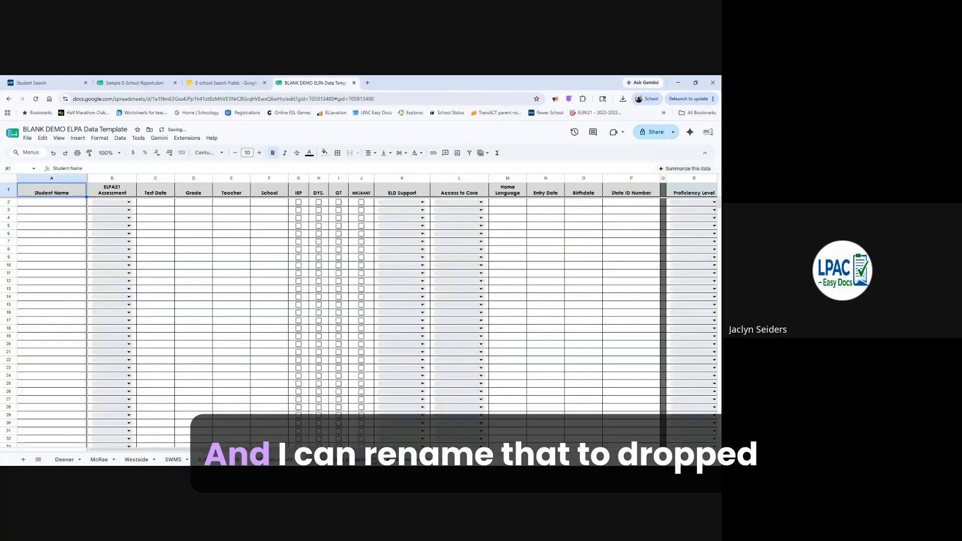
{"action": "right_click", "coordinate": [336, 462]}
{"action": "left_click", "coordinate": [333, 370]}
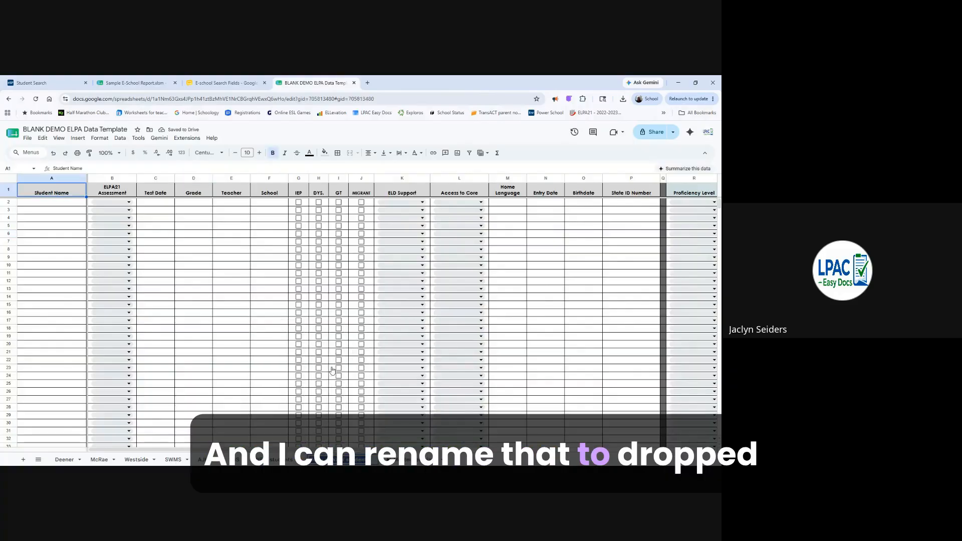
{"action": "type", "text": "DROPPED student"}
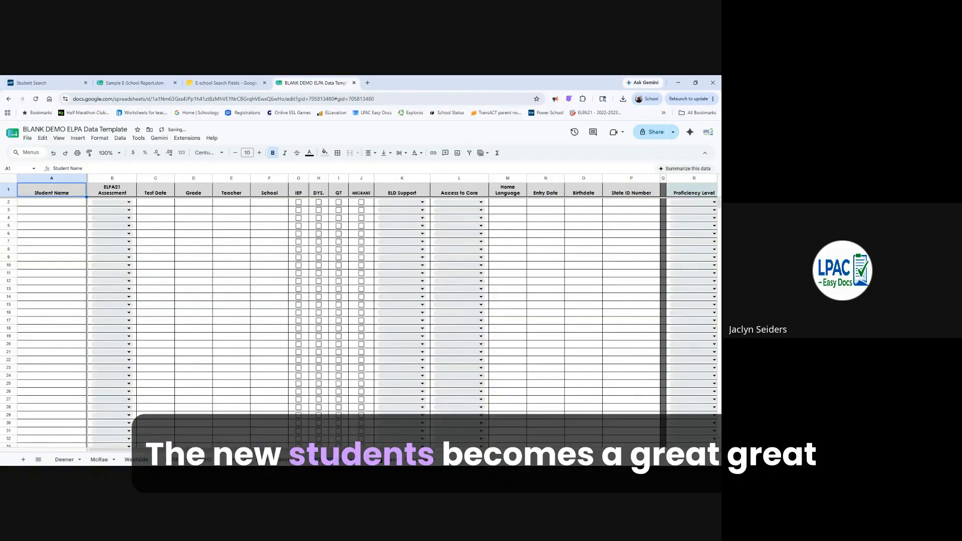
Step: Look through the NEW students, campus and DROPPED students sheets, selecting sample student rows, and return to the Deener sheet
{"action": "left_click", "coordinate": [175, 235]}
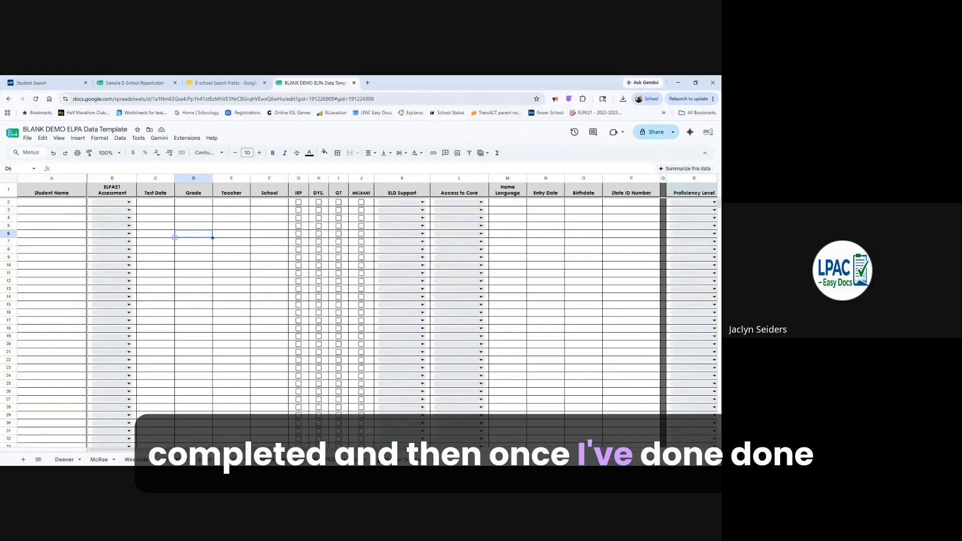
{"action": "left_click", "coordinate": [8, 201]}
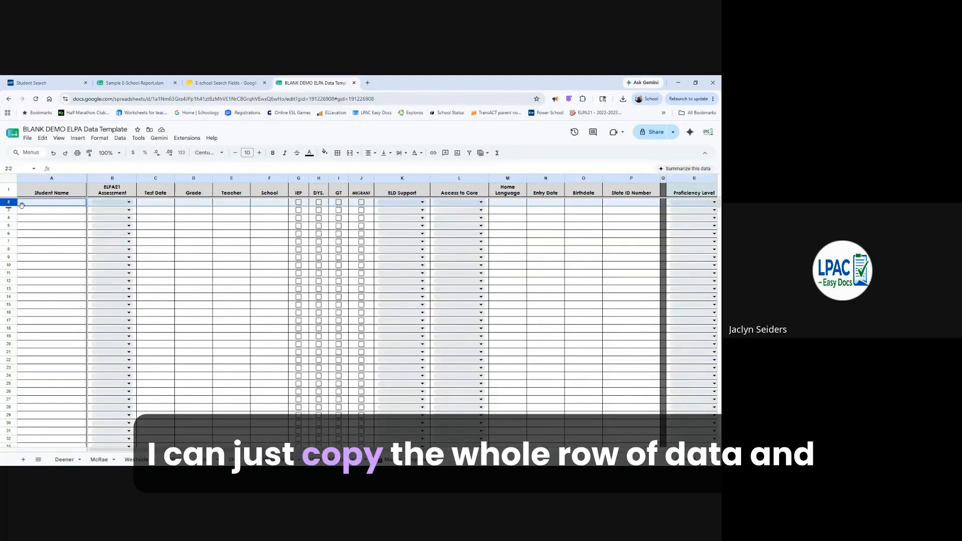
{"action": "left_click", "coordinate": [64, 459]}
{"action": "left_click", "coordinate": [102, 461]}
{"action": "left_click", "coordinate": [137, 460]}
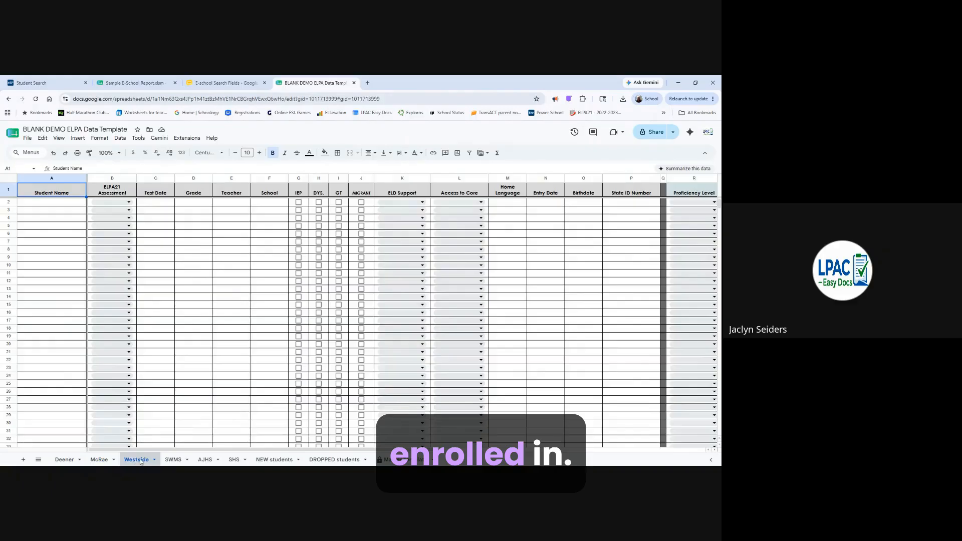
{"action": "left_click", "coordinate": [98, 460]}
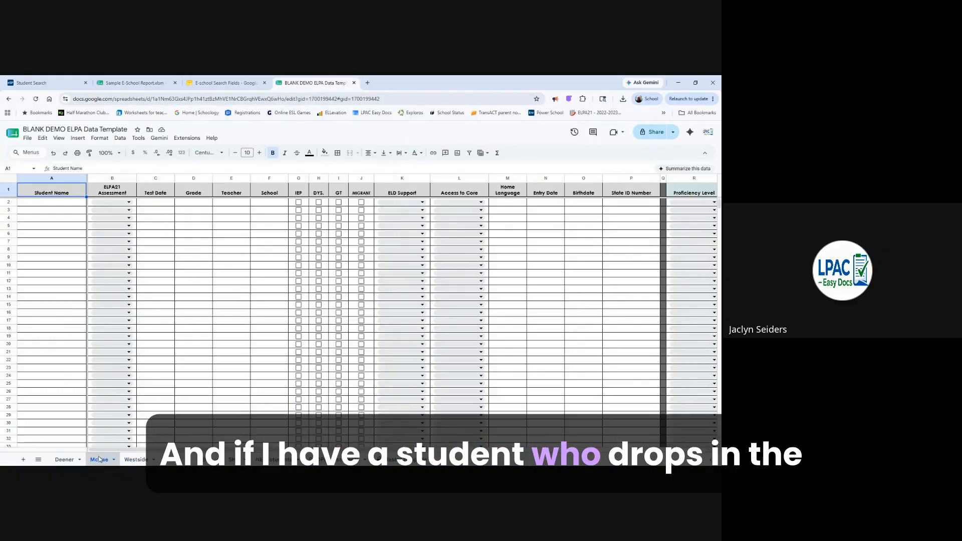
{"action": "left_click", "coordinate": [10, 209]}
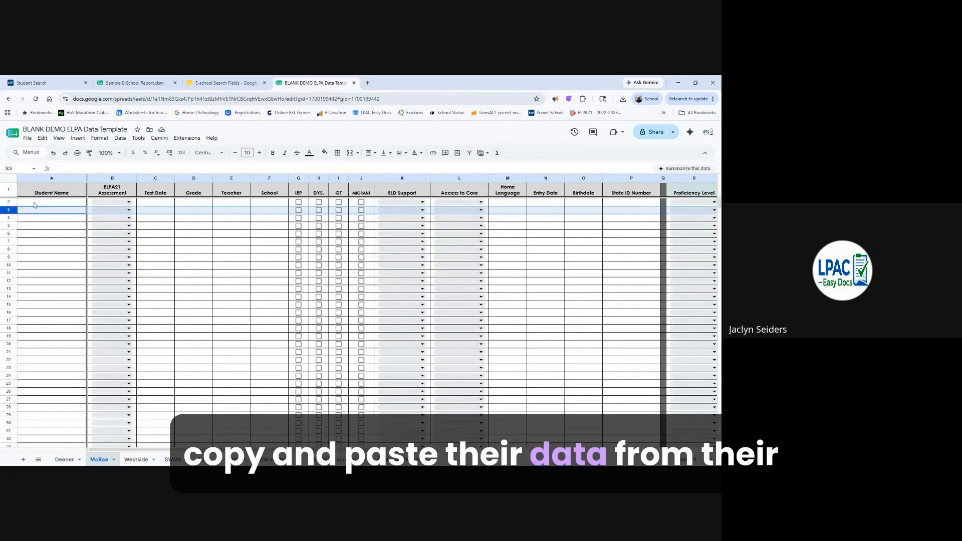
{"action": "left_click", "coordinate": [332, 459]}
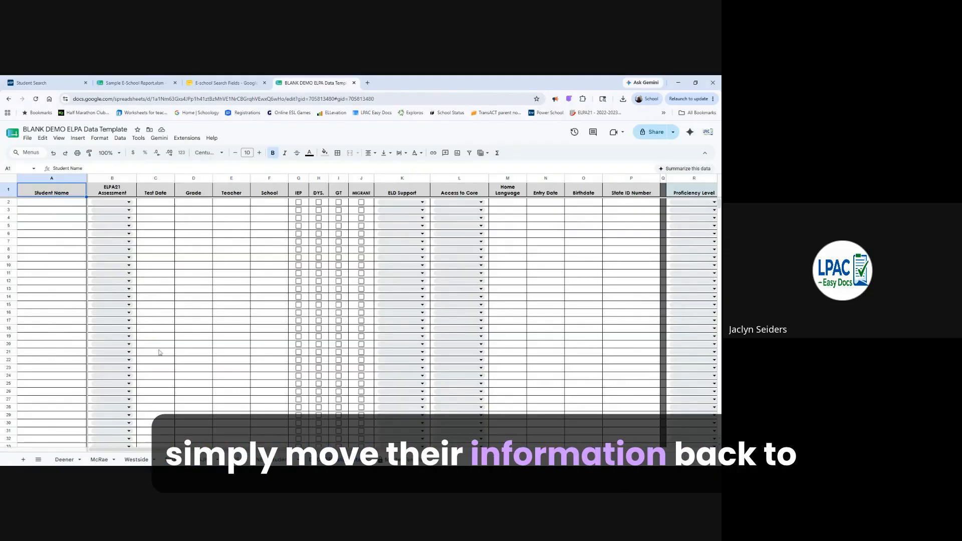
{"action": "left_click", "coordinate": [65, 461]}
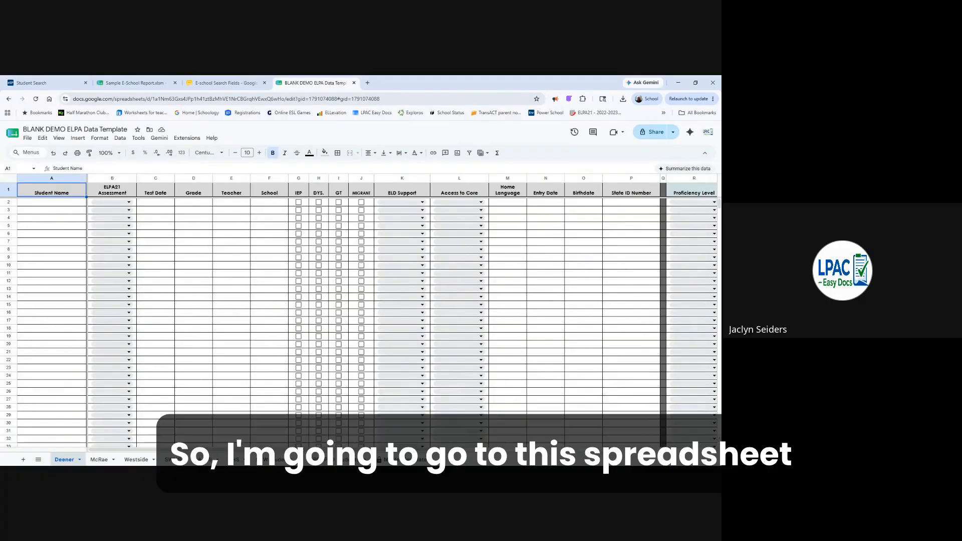
Step: Copy the Deener kindergarten student names from rows 35–40 of the Sample E-School Report into the Deener sheet from A2, as values only
{"action": "left_click", "coordinate": [135, 83]}
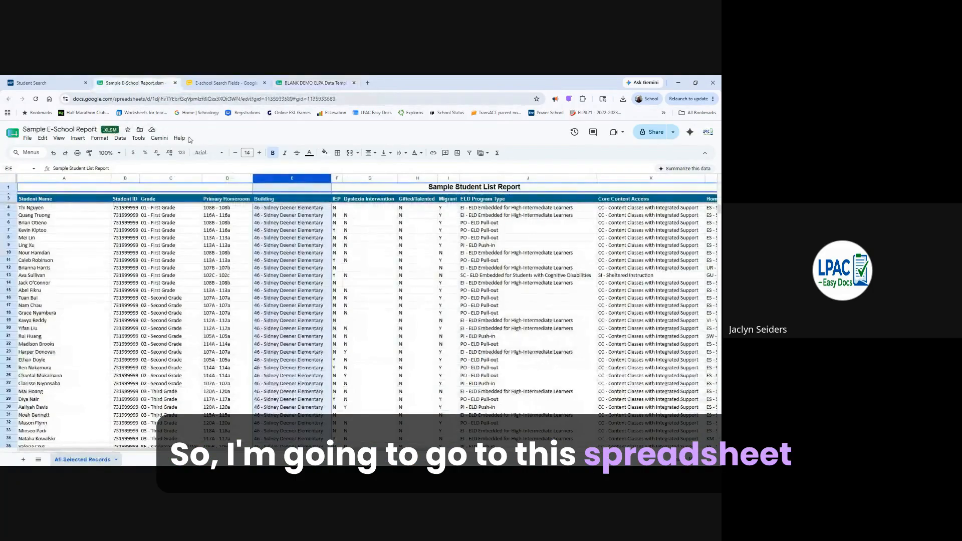
{"action": "left_click", "coordinate": [279, 239]}
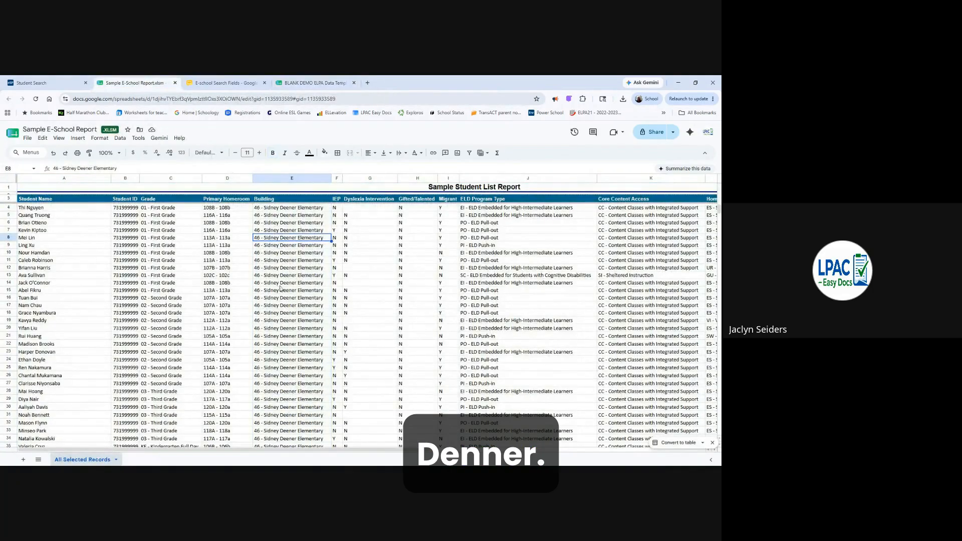
{"action": "scroll", "coordinate": [281, 273], "scroll_direction": "down", "scroll_amount": 5}
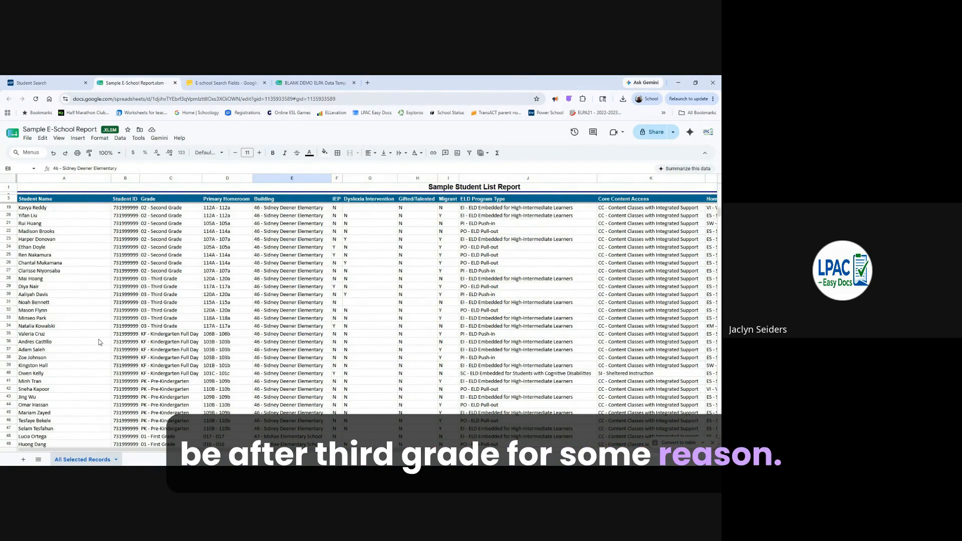
{"action": "left_click_drag", "start_coordinate": [80, 334], "coordinate": [75, 376]}
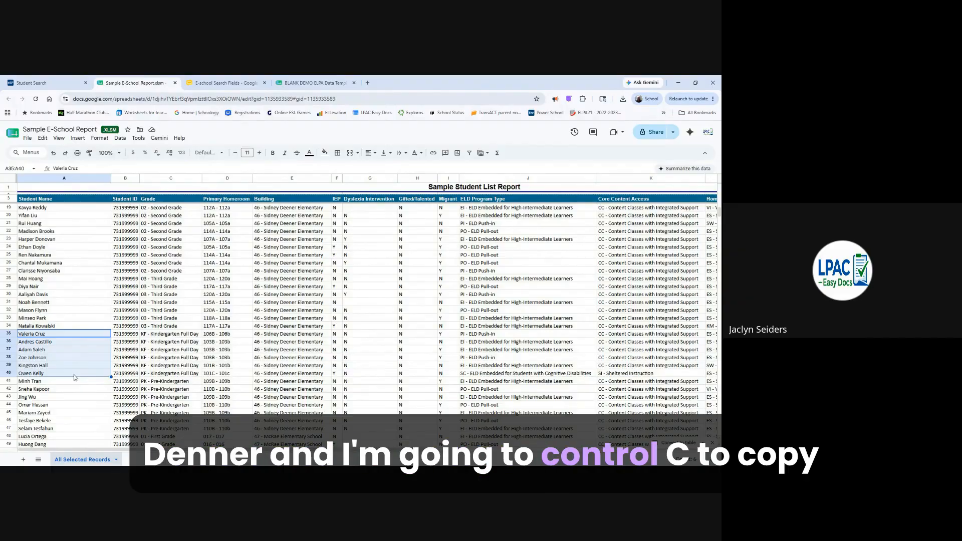
{"action": "key", "text": "ctrl+c"}
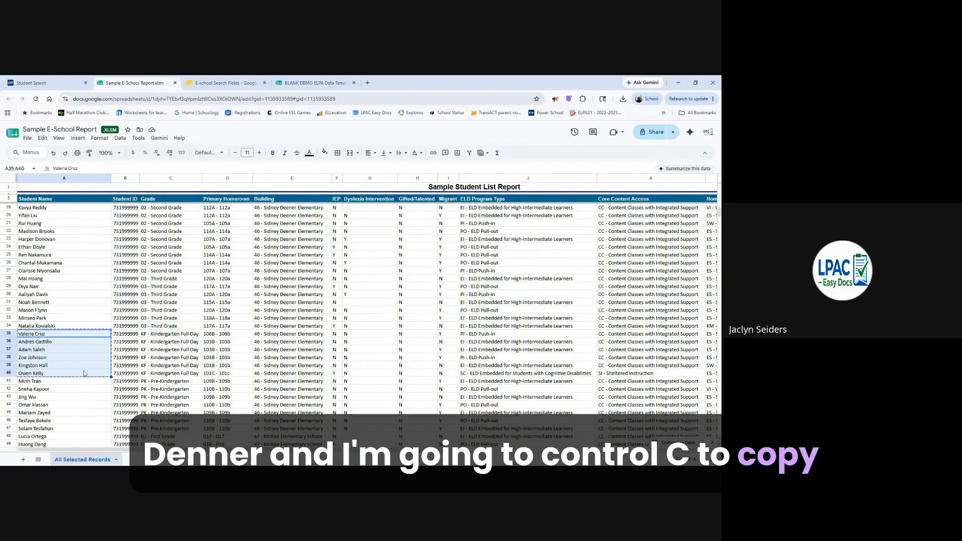
{"action": "left_click", "coordinate": [315, 83]}
{"action": "left_click", "coordinate": [59, 205]}
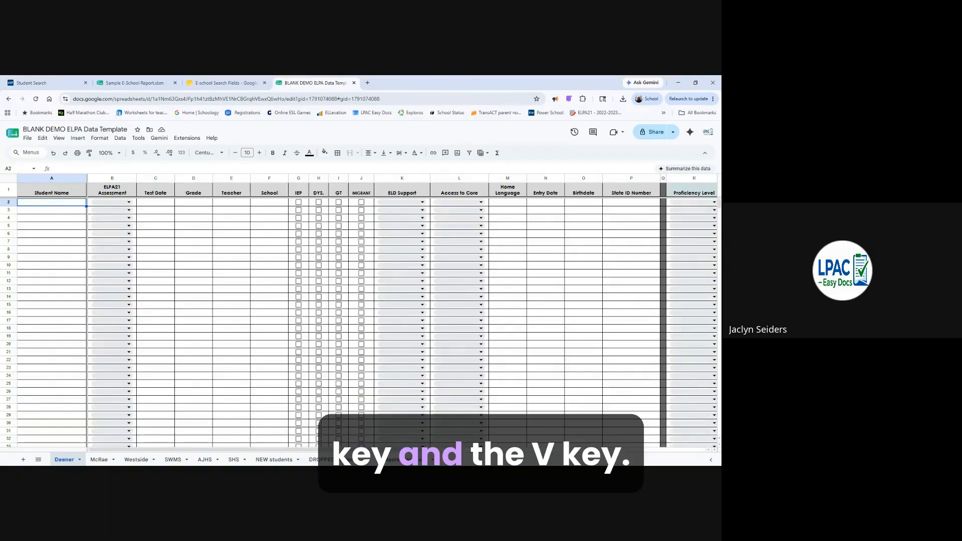
{"action": "key", "text": "ctrl+v"}
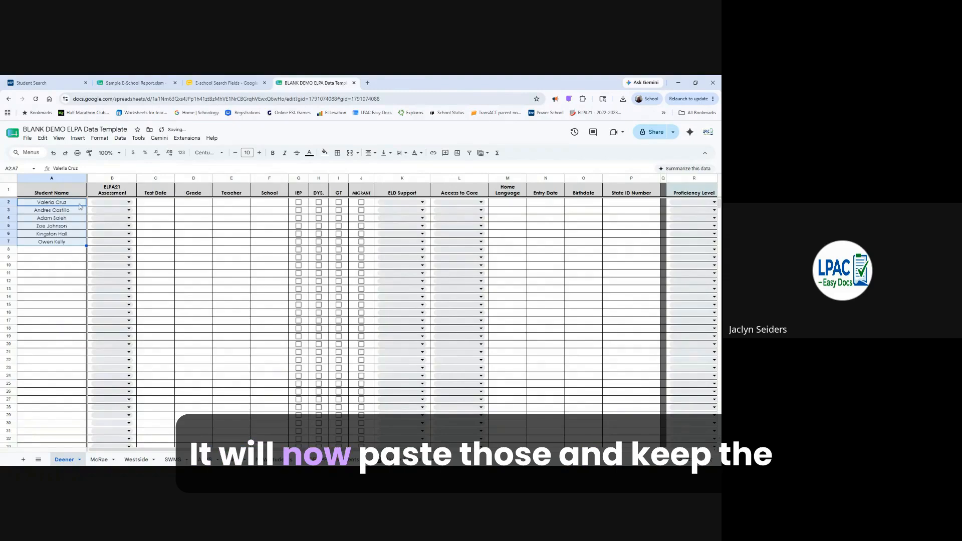
{"action": "left_click", "coordinate": [65, 248]}
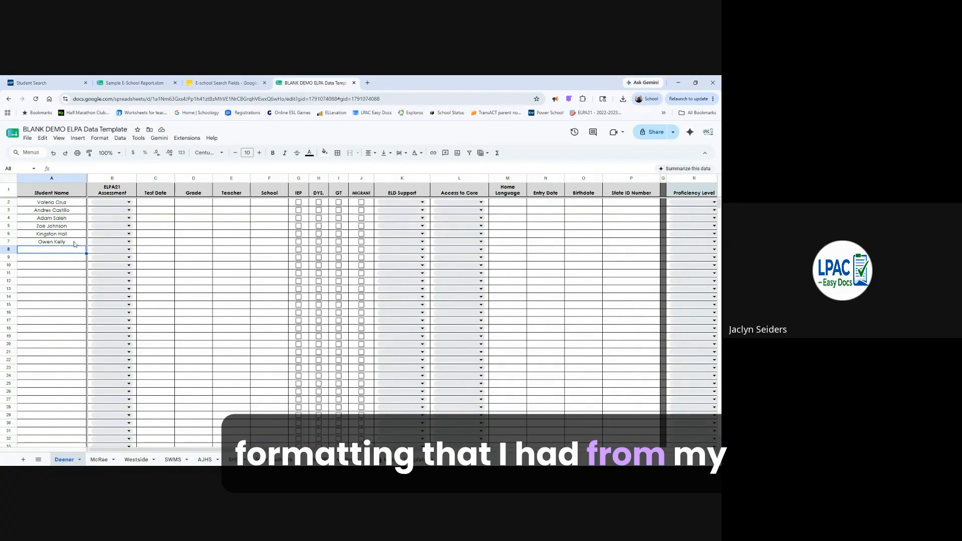
Step: Copy the kindergarten students' grades from the report into the Grade column from D2 as values only, and widen that column
{"action": "left_click", "coordinate": [133, 83]}
{"action": "left_click_drag", "start_coordinate": [166, 334], "coordinate": [165, 374]}
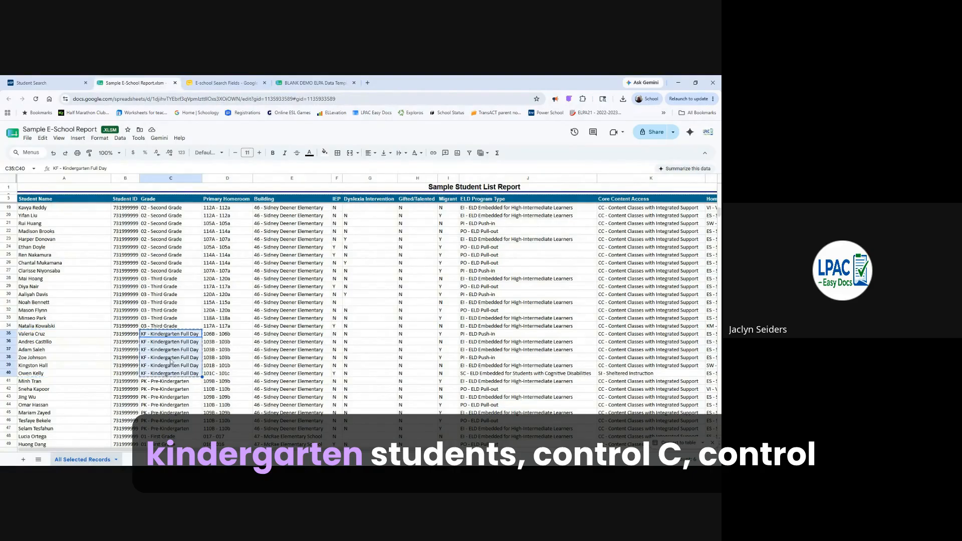
{"action": "left_click", "coordinate": [314, 83]}
{"action": "left_click", "coordinate": [195, 206]}
{"action": "key", "text": "ctrl+shift+v"}
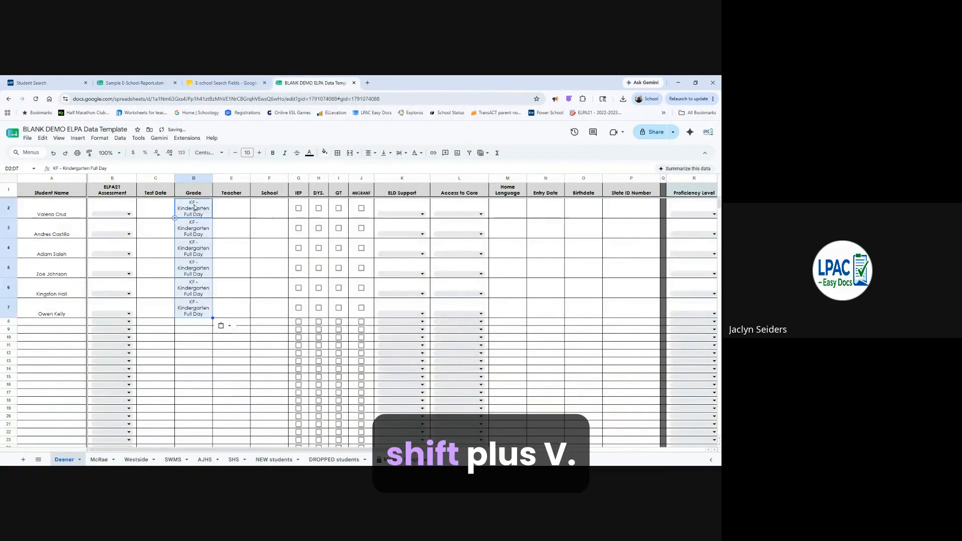
{"action": "left_click_drag", "start_coordinate": [211, 178], "coordinate": [237, 178]}
{"action": "left_click", "coordinate": [261, 231]}
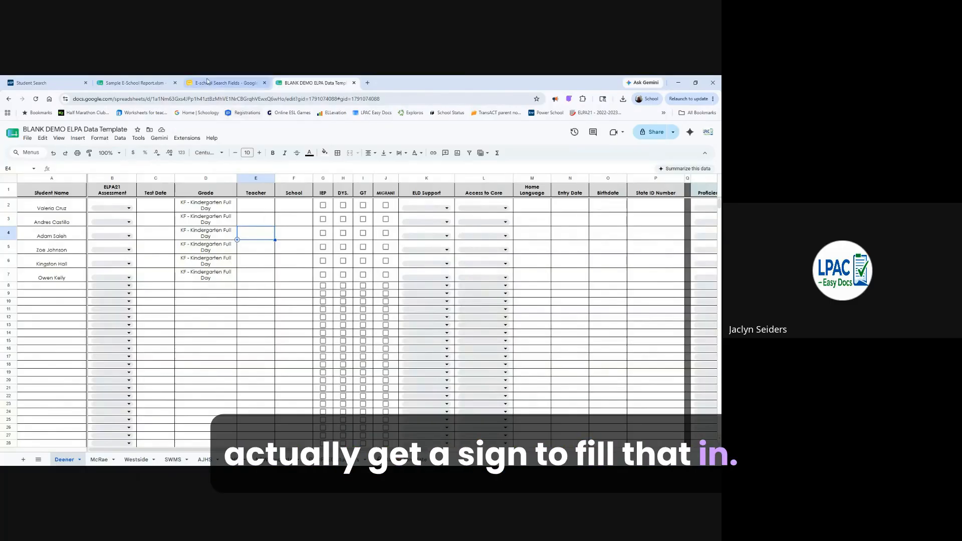
Step: Copy the kindergarten students' building entries from the report into the Deener sheet's School column from F2, as values only
{"action": "left_click", "coordinate": [134, 82]}
{"action": "left_click_drag", "start_coordinate": [266, 334], "coordinate": [269, 379]}
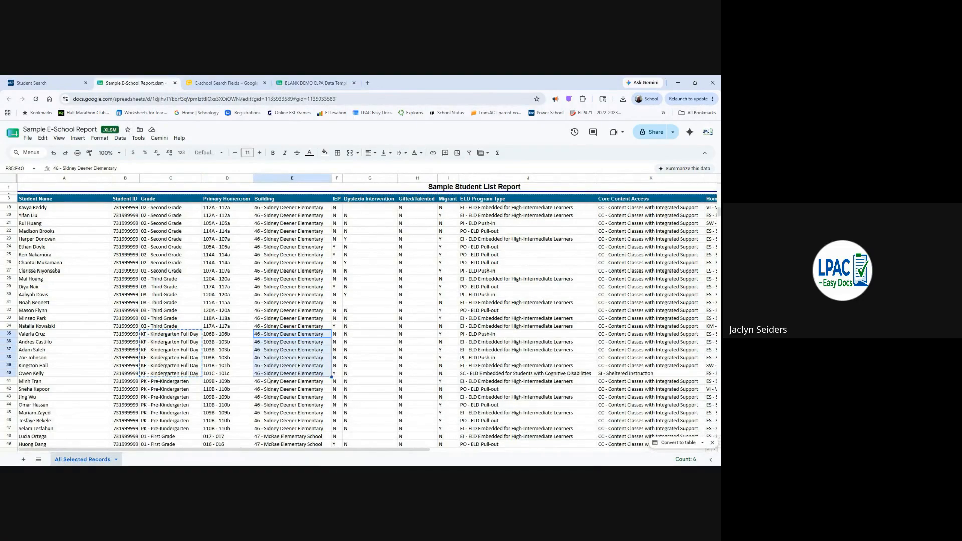
{"action": "left_click", "coordinate": [312, 83]}
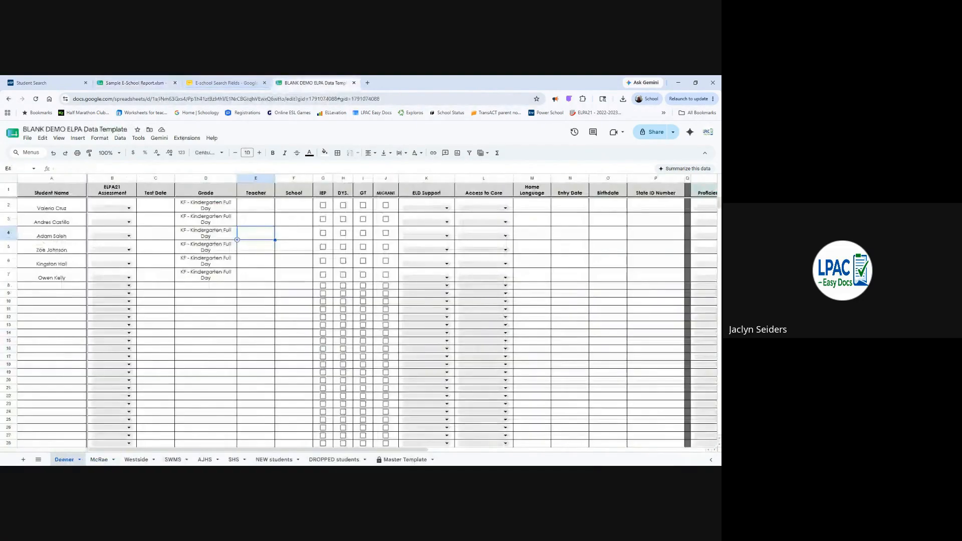
{"action": "left_click", "coordinate": [287, 209]}
{"action": "key", "text": "ctrl+shift+v"}
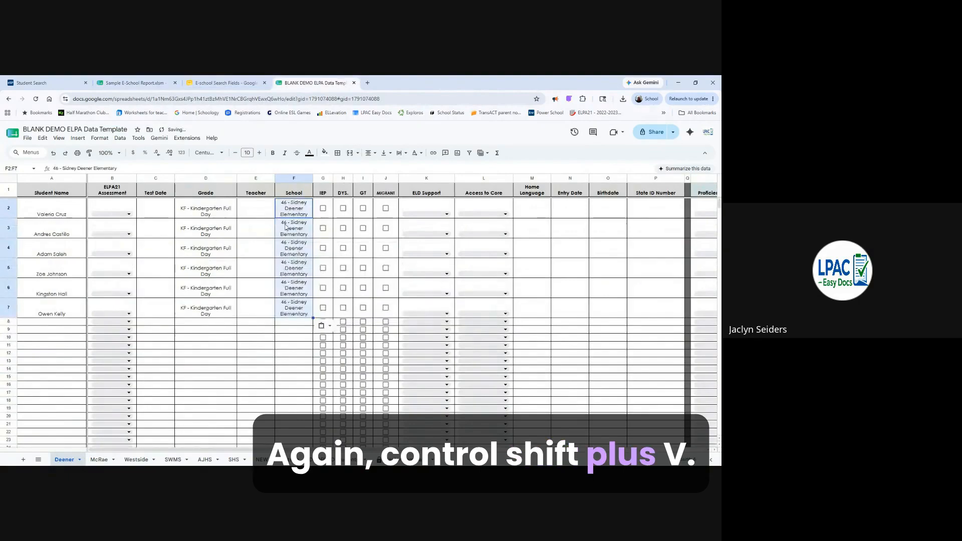
{"action": "left_click", "coordinate": [293, 329]}
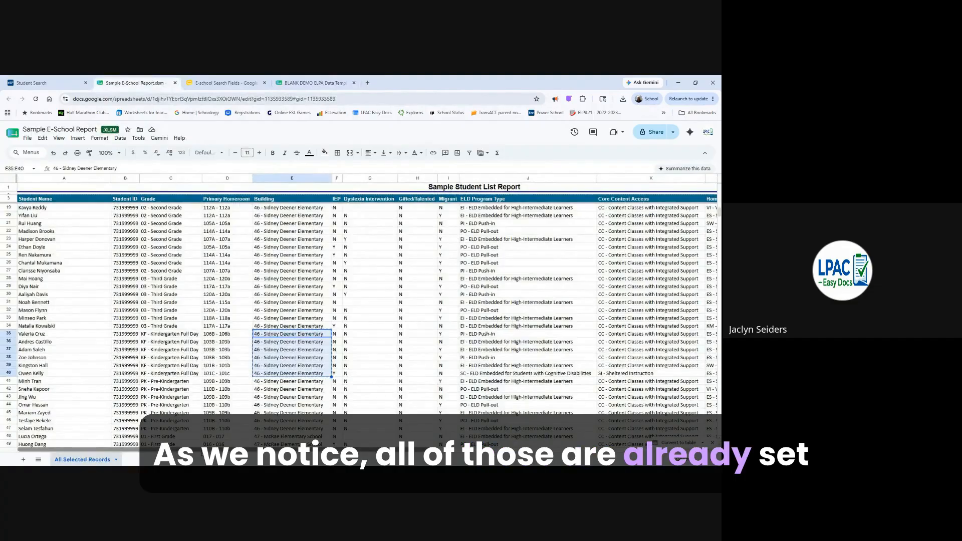
Step: Try to freeze the Student Name column of the Sample E-School Report
{"action": "scroll", "coordinate": [271, 326], "scroll_direction": "right", "scroll_amount": 2}
{"action": "scroll", "coordinate": [367, 312], "scroll_direction": "right", "scroll_amount": 2}
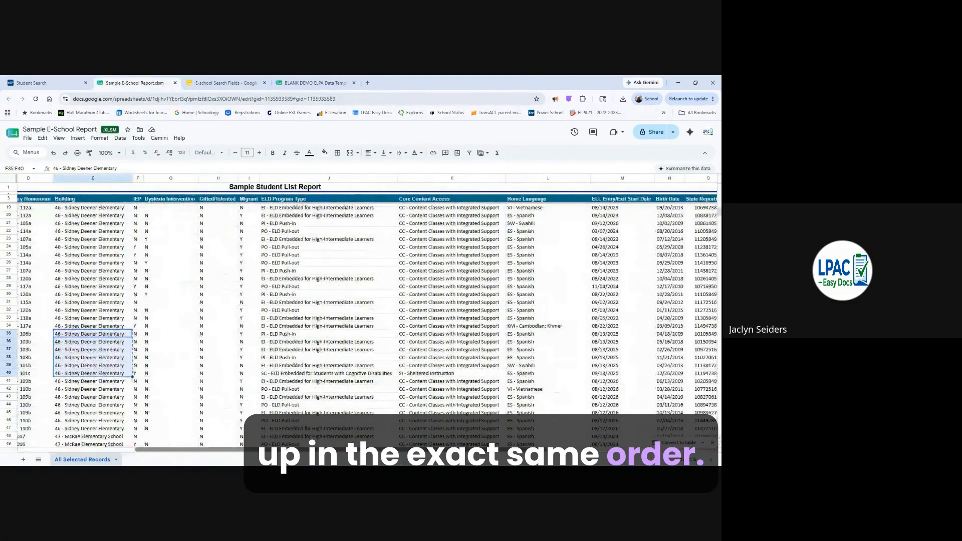
{"action": "scroll", "coordinate": [367, 312], "scroll_direction": "left", "scroll_amount": 5}
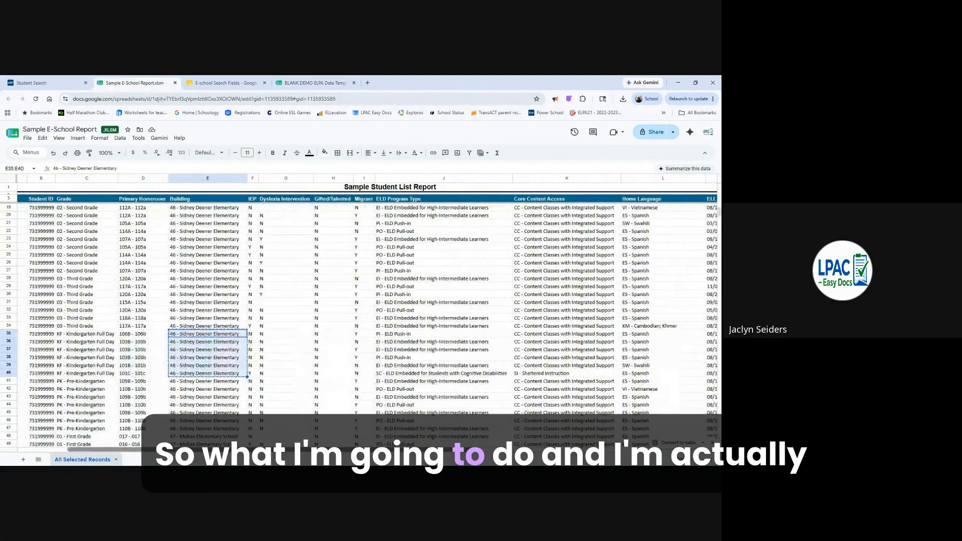
{"action": "left_click", "coordinate": [62, 179]}
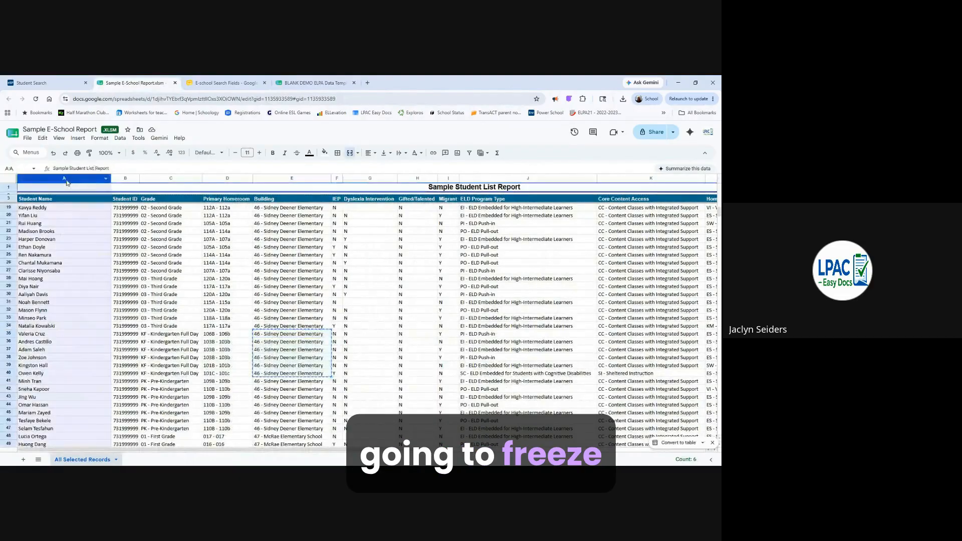
{"action": "left_click", "coordinate": [59, 139]}
{"action": "mouse_move", "coordinate": [150, 168]}
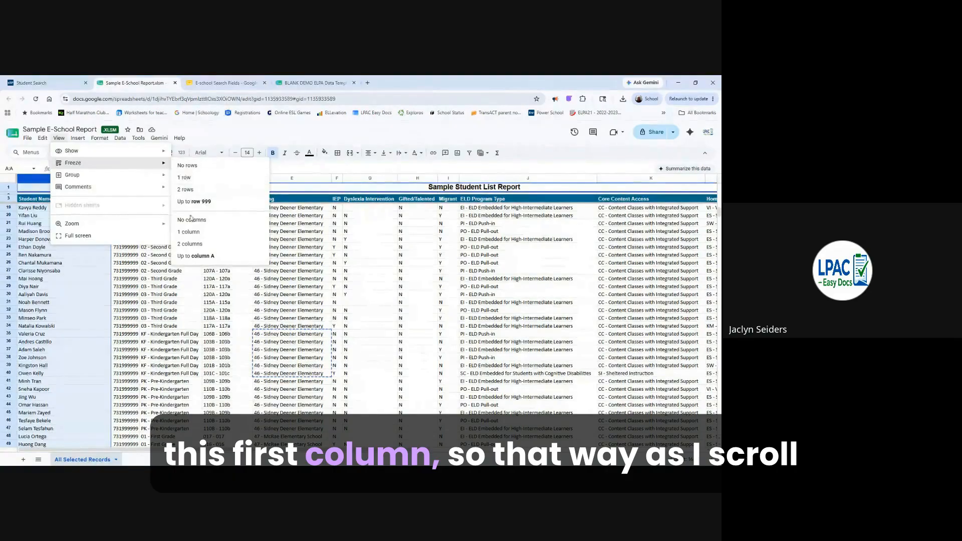
{"action": "left_click", "coordinate": [192, 232]}
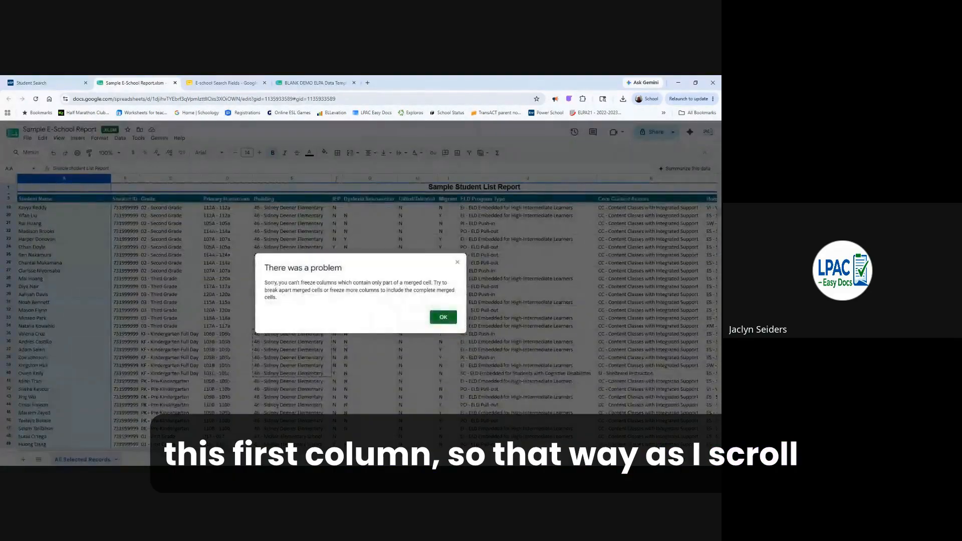
{"action": "left_click", "coordinate": [443, 317]}
{"action": "left_click", "coordinate": [56, 302]}
{"action": "left_click", "coordinate": [87, 178]}
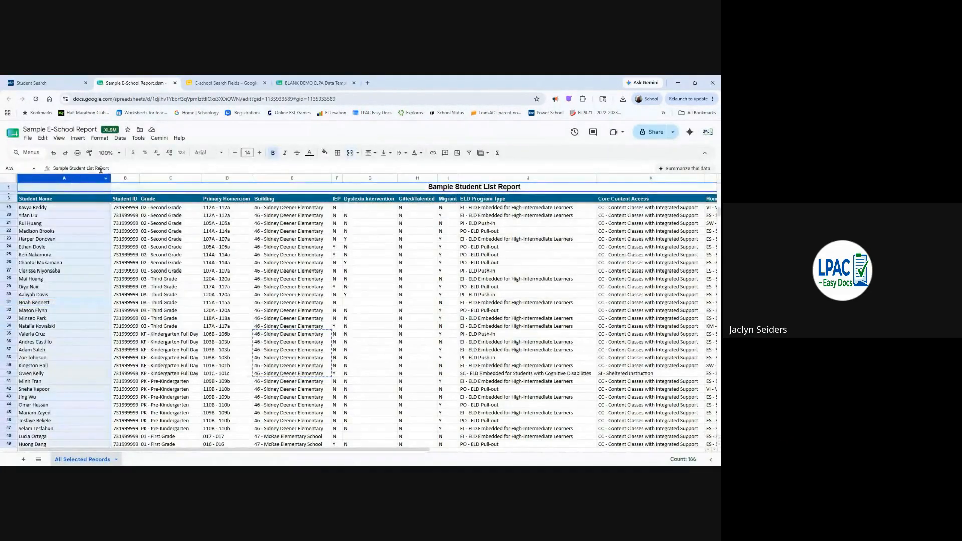
{"action": "left_click", "coordinate": [59, 139]}
{"action": "mouse_move", "coordinate": [101, 163]}
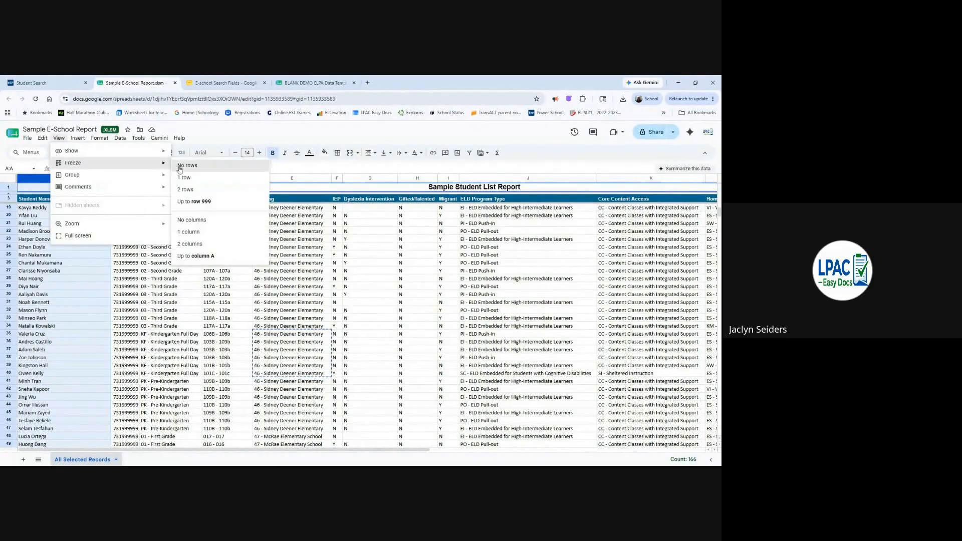
{"action": "left_click", "coordinate": [189, 233]}
{"action": "left_click", "coordinate": [443, 317]}
{"action": "left_click", "coordinate": [60, 239]}
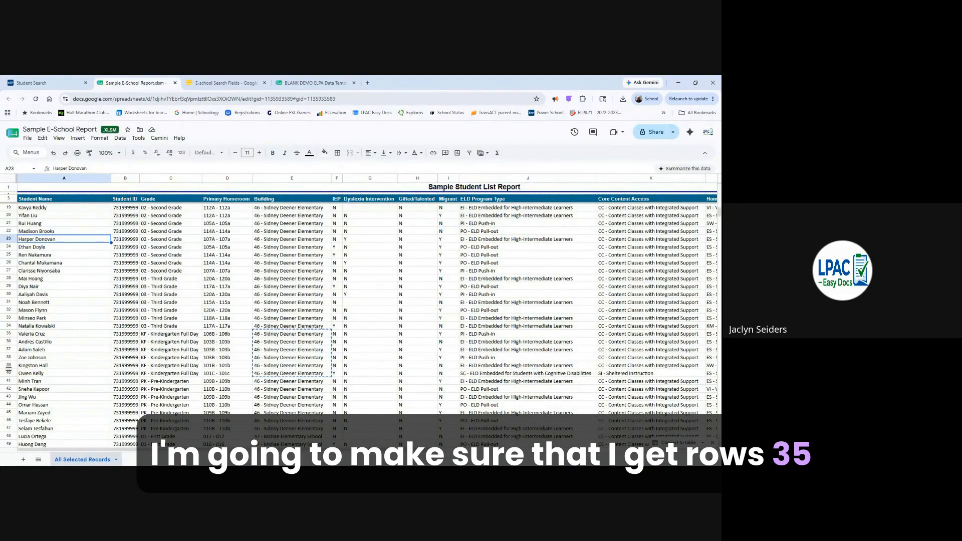
Step: Copy F35:O40, IEP through State Reporting ID, from the report into the Deener sheet from G2, as values only
{"action": "left_click_drag", "start_coordinate": [139, 452], "coordinate": [250, 454]}
{"action": "left_click_drag", "start_coordinate": [149, 334], "coordinate": [635, 376]}
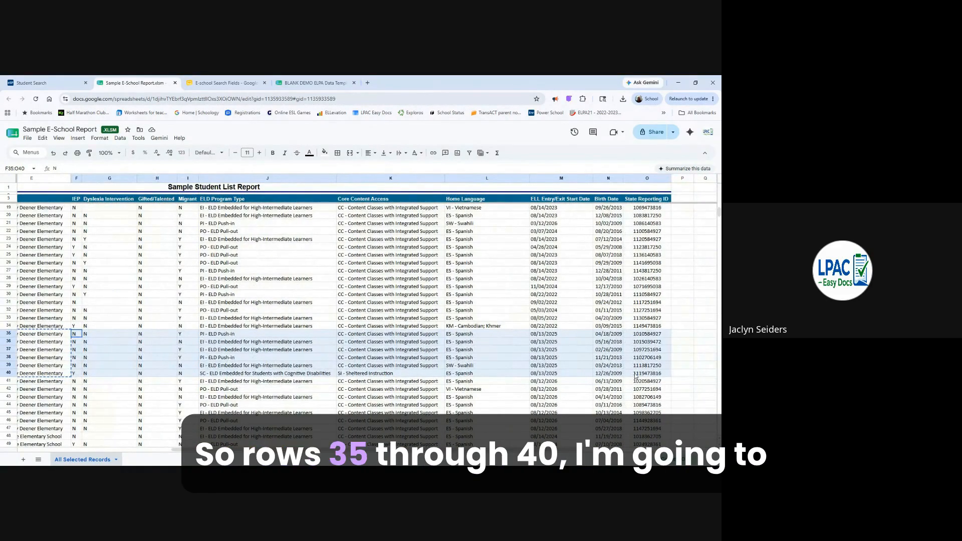
{"action": "left_click_drag", "start_coordinate": [635, 376], "coordinate": [635, 376]}
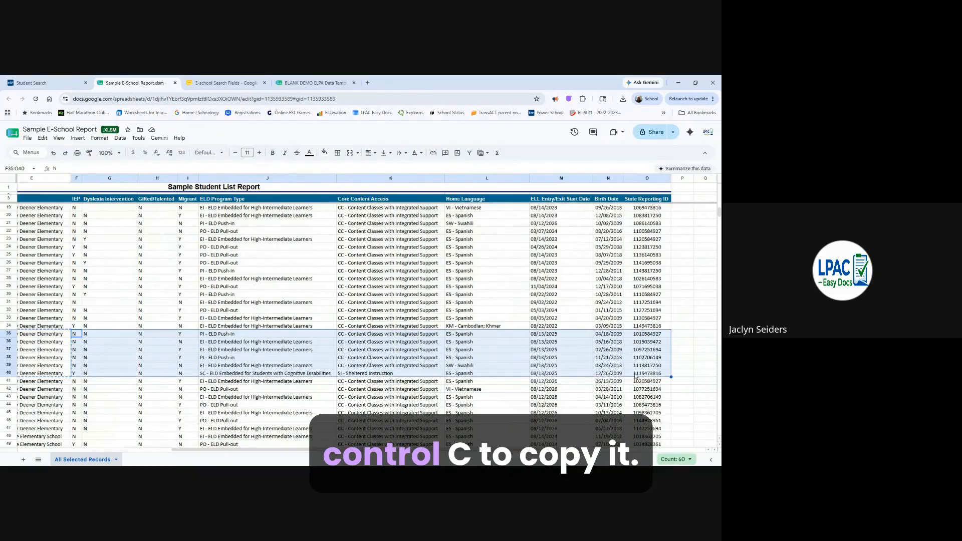
{"action": "key", "text": "ctrl+c"}
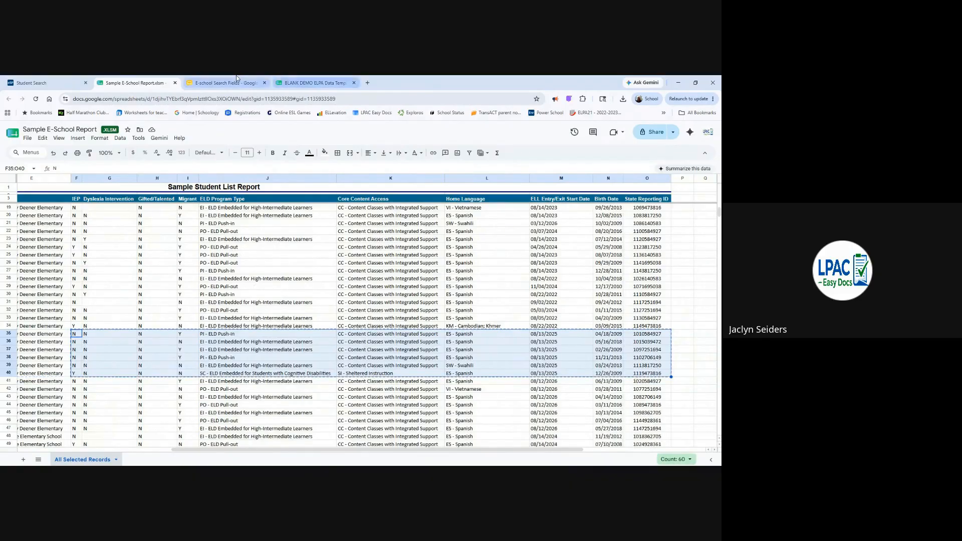
{"action": "left_click", "coordinate": [316, 83]}
{"action": "left_click", "coordinate": [320, 206]}
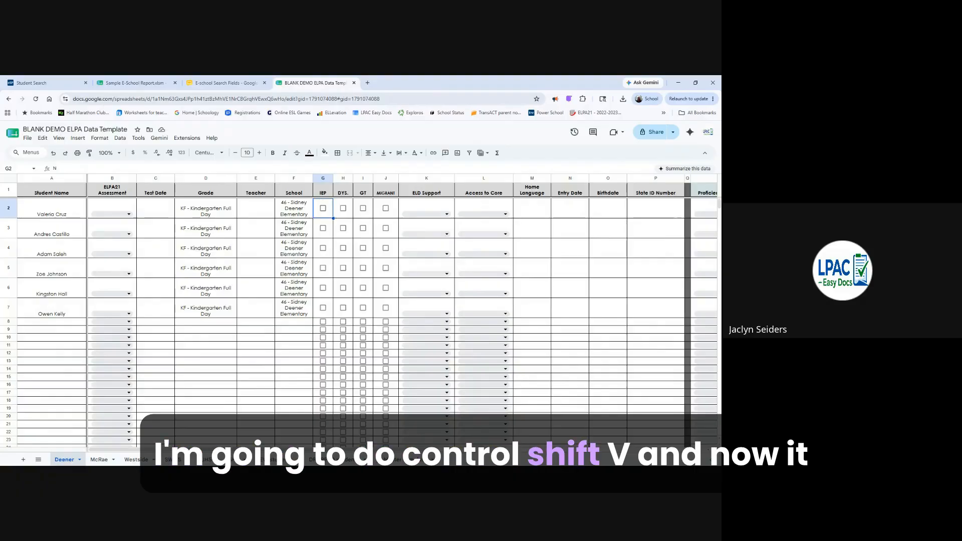
{"action": "key", "text": "ctrl+shift+v"}
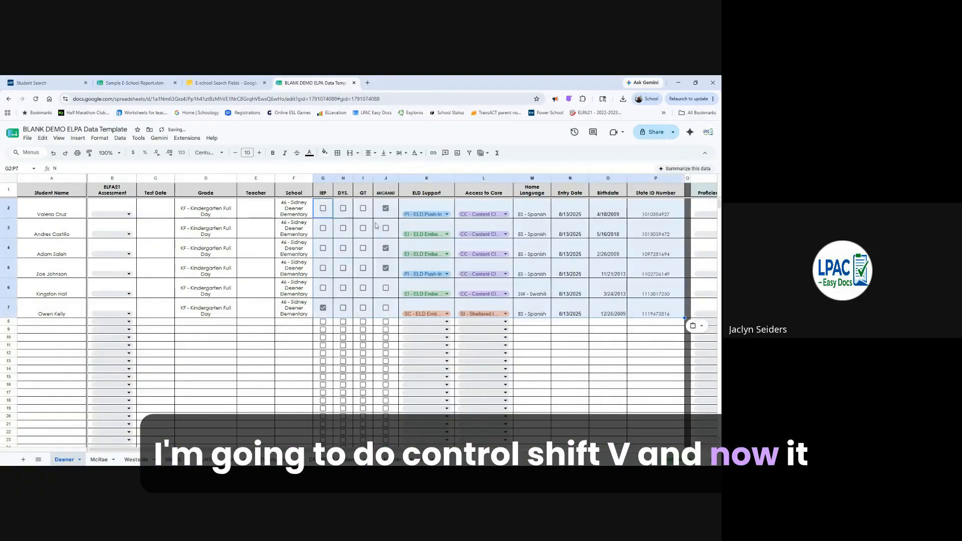
{"action": "left_click", "coordinate": [299, 347]}
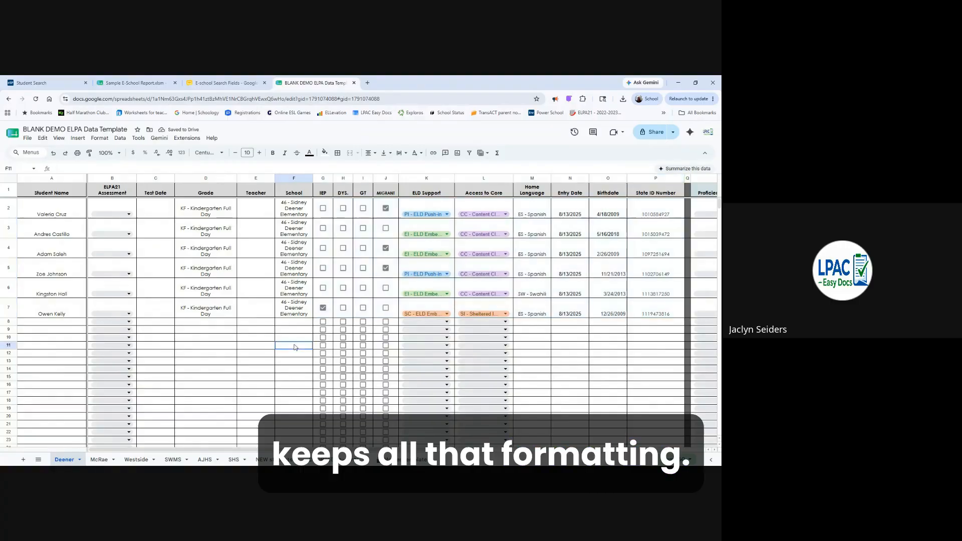
Step: Compare the report's Y/N columns with the Deener sheet's checkboxes, and examine the proficiency level and score columns
{"action": "left_click", "coordinate": [135, 83]}
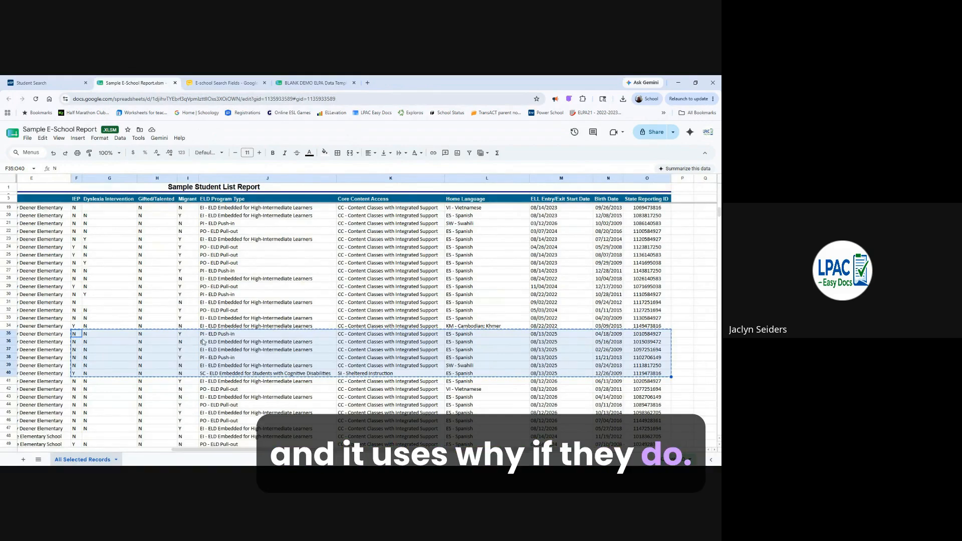
{"action": "left_click", "coordinate": [303, 83]}
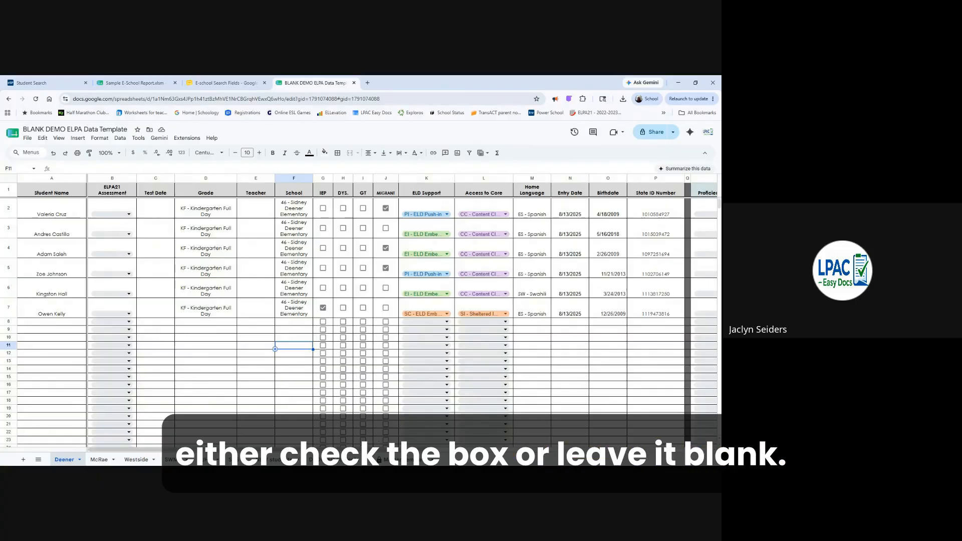
{"action": "scroll", "coordinate": [264, 193], "scroll_direction": "right", "scroll_amount": 6}
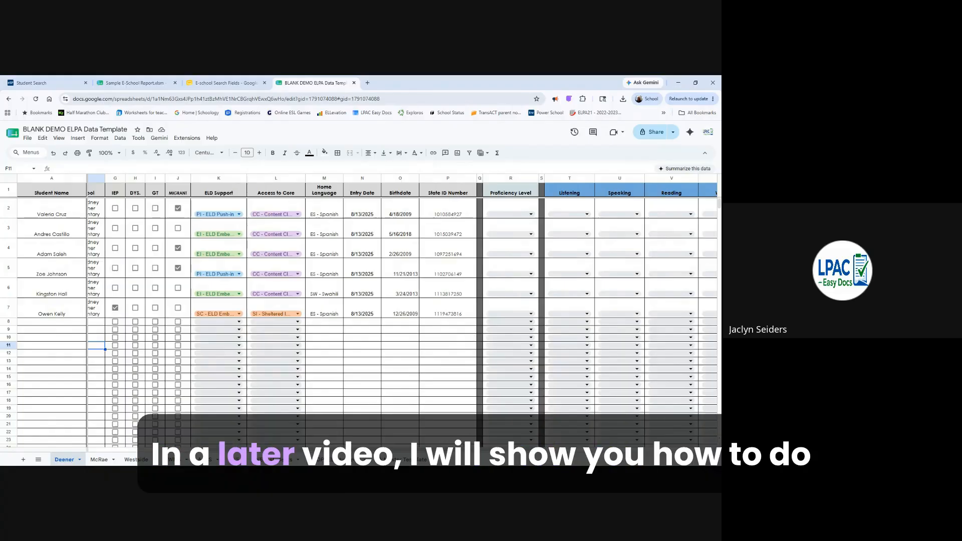
{"action": "scroll", "coordinate": [511, 345], "scroll_direction": "right", "scroll_amount": 2}
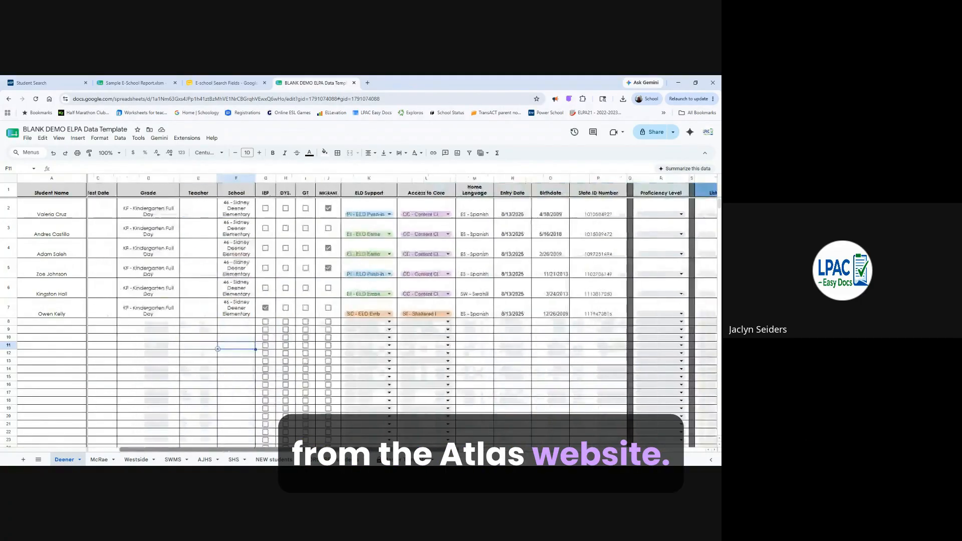
{"action": "left_click_drag", "start_coordinate": [228, 451], "coordinate": [195, 451]}
Step: Copy the first- to third-grade student names, A4:A34, from the report into the Deener sheet's Student Name column from A8, as values only
{"action": "left_click", "coordinate": [138, 83]}
{"action": "scroll", "coordinate": [96, 257], "scroll_direction": "up", "scroll_amount": 3}
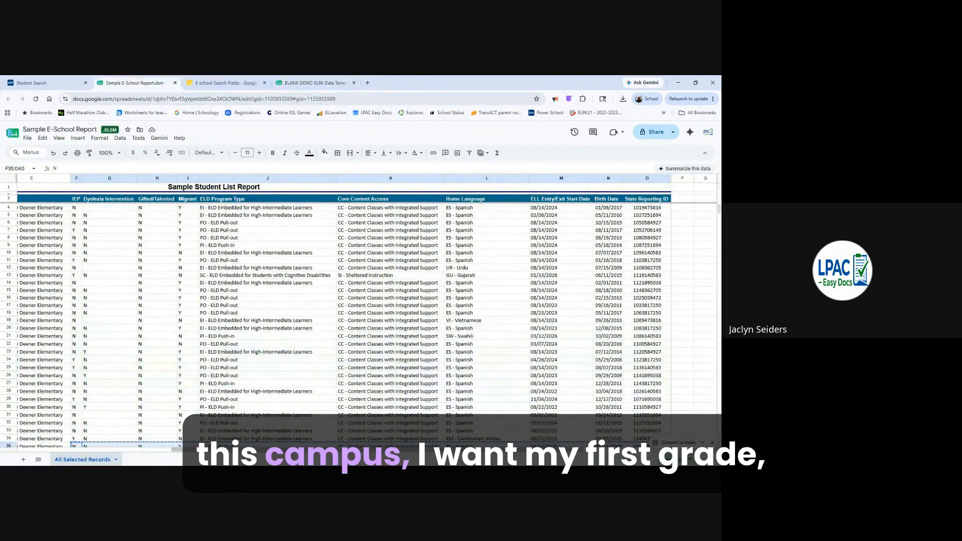
{"action": "left_click_drag", "start_coordinate": [288, 449], "coordinate": [117, 439]}
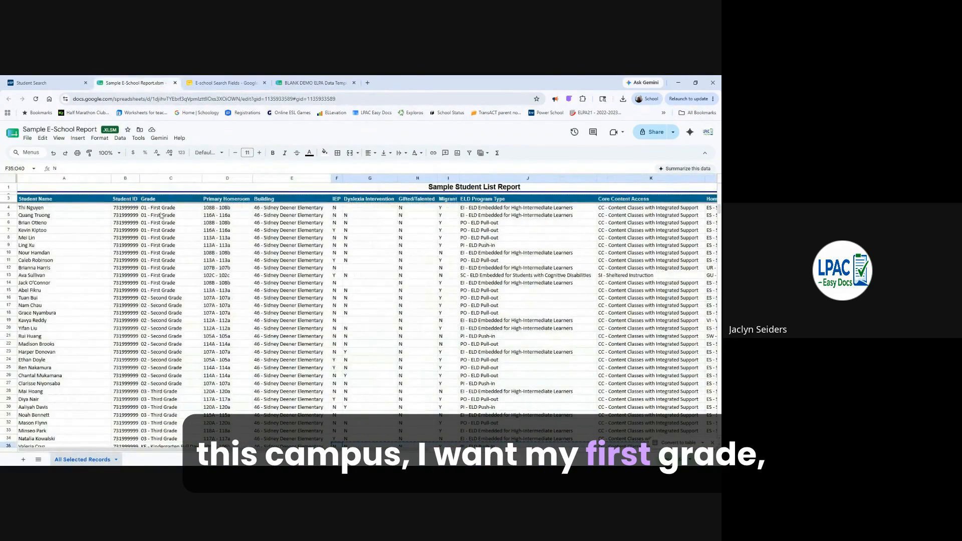
{"action": "left_click_drag", "start_coordinate": [49, 209], "coordinate": [49, 442]}
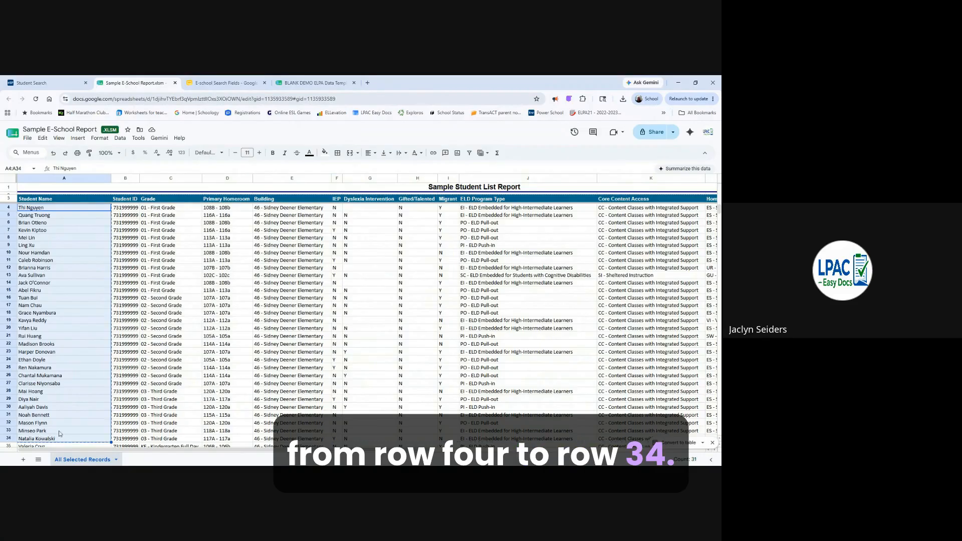
{"action": "left_click", "coordinate": [314, 82]}
{"action": "left_click", "coordinate": [68, 324]}
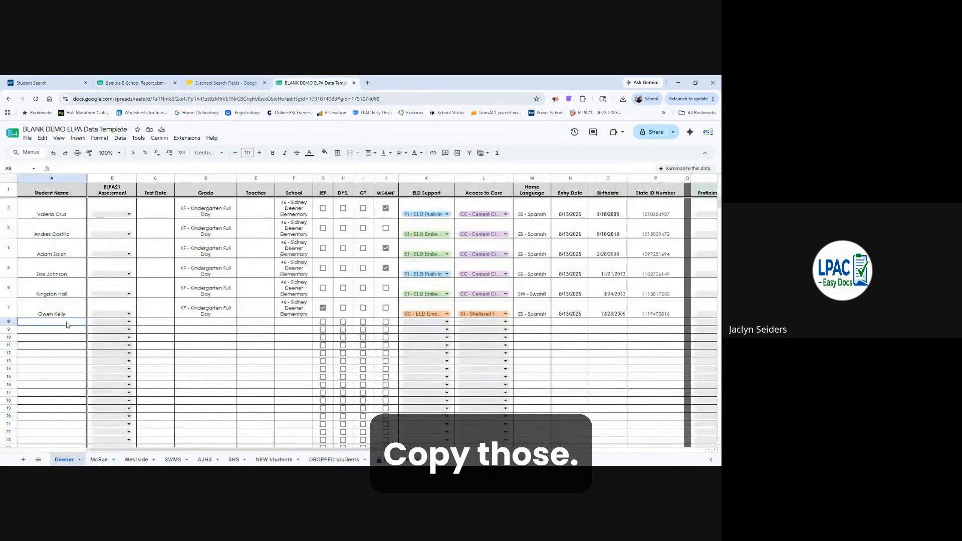
{"action": "key", "text": "ctrl+v"}
{"action": "key", "text": "ctrl+z"}
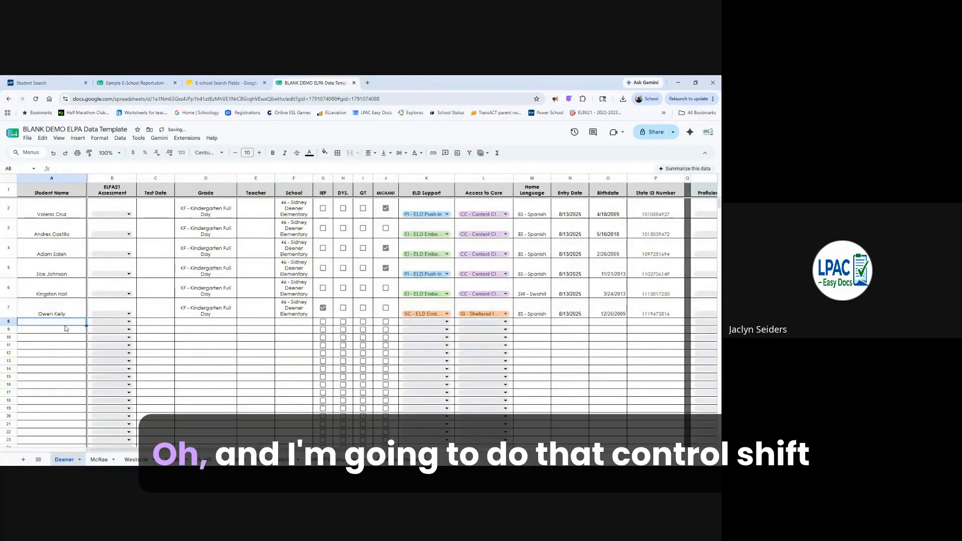
{"action": "key", "text": "ctrl+shift+v"}
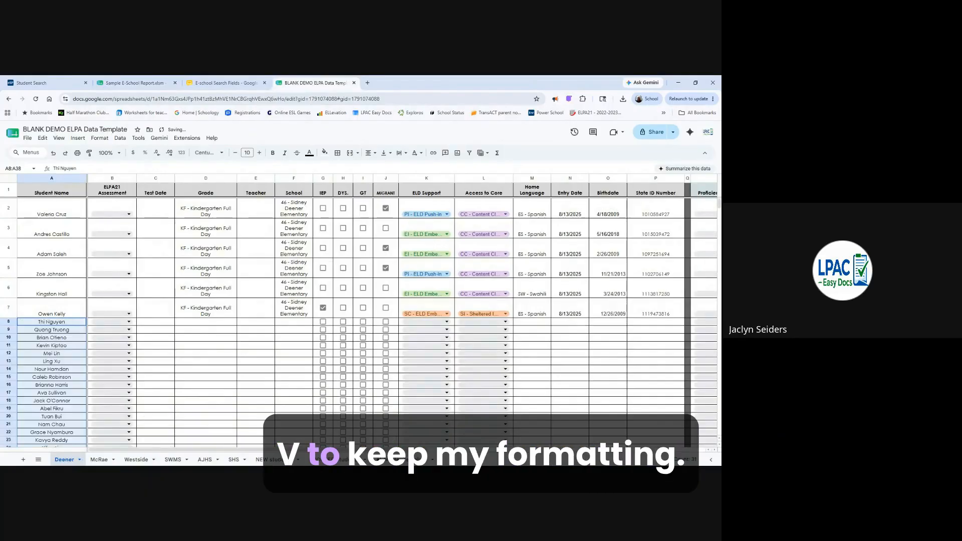
Step: Copy the grade entries in C4:C34 from the report into the Deener sheet's Grade column from D8, as values only
{"action": "left_click", "coordinate": [135, 83]}
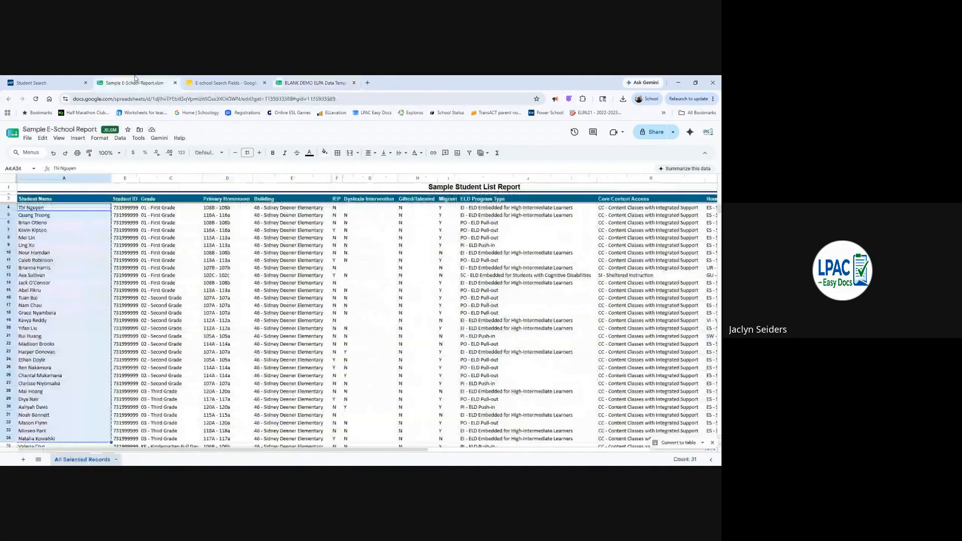
{"action": "left_click_drag", "start_coordinate": [168, 208], "coordinate": [158, 419]}
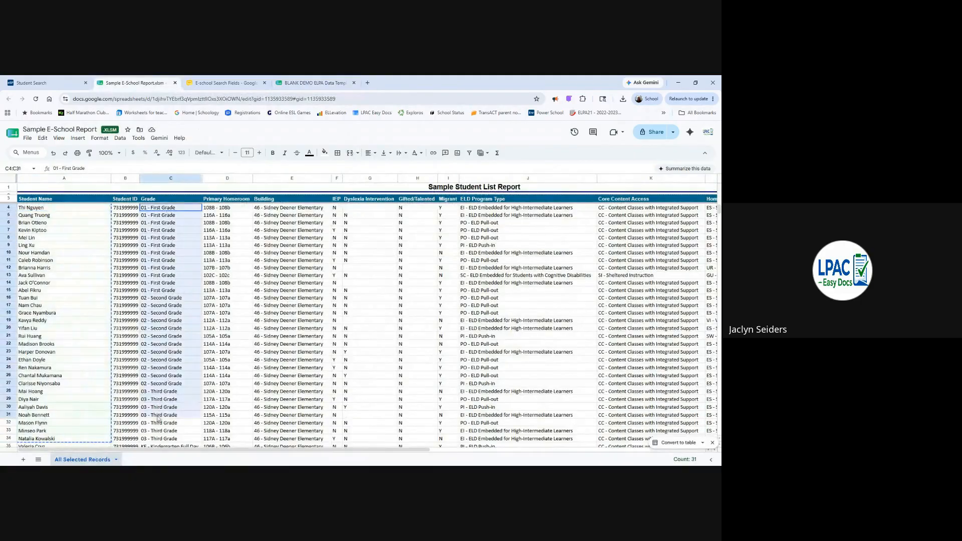
{"action": "key", "text": "ctrl+c"}
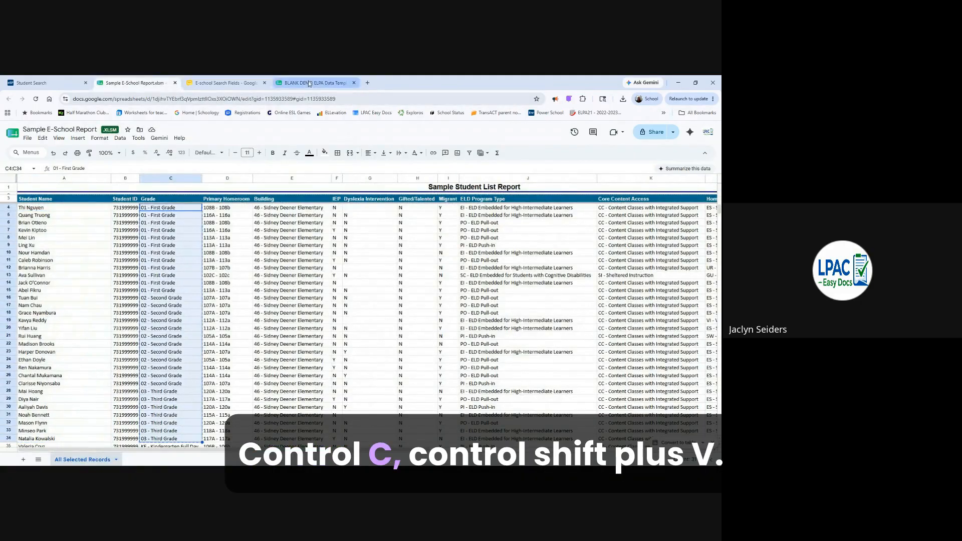
{"action": "left_click", "coordinate": [313, 83]}
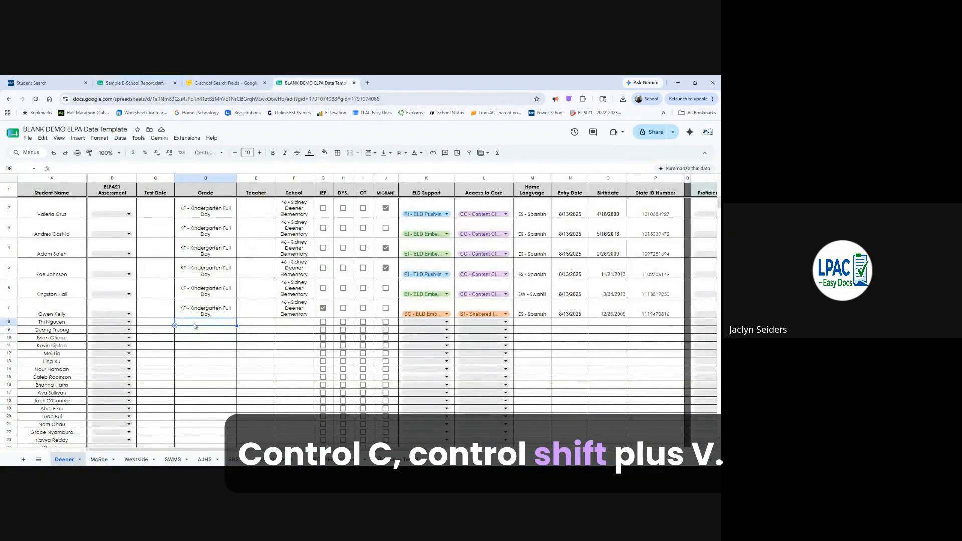
{"action": "key", "text": "ctrl+shift+v"}
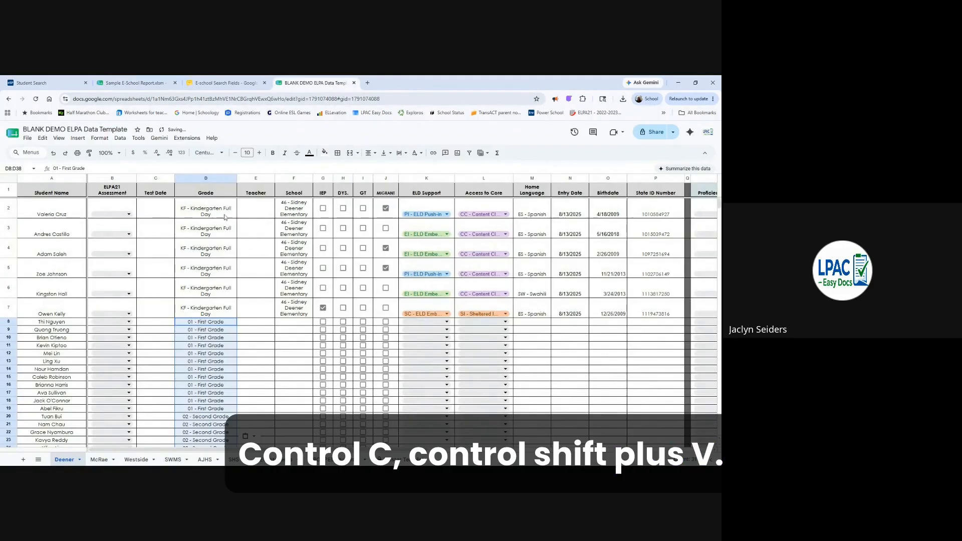
Step: Try to autofill the School entry in F7 down through F38 on the Deener sheet
{"action": "left_click", "coordinate": [305, 304]}
{"action": "scroll", "coordinate": [303, 317], "scroll_direction": "down", "scroll_amount": 1}
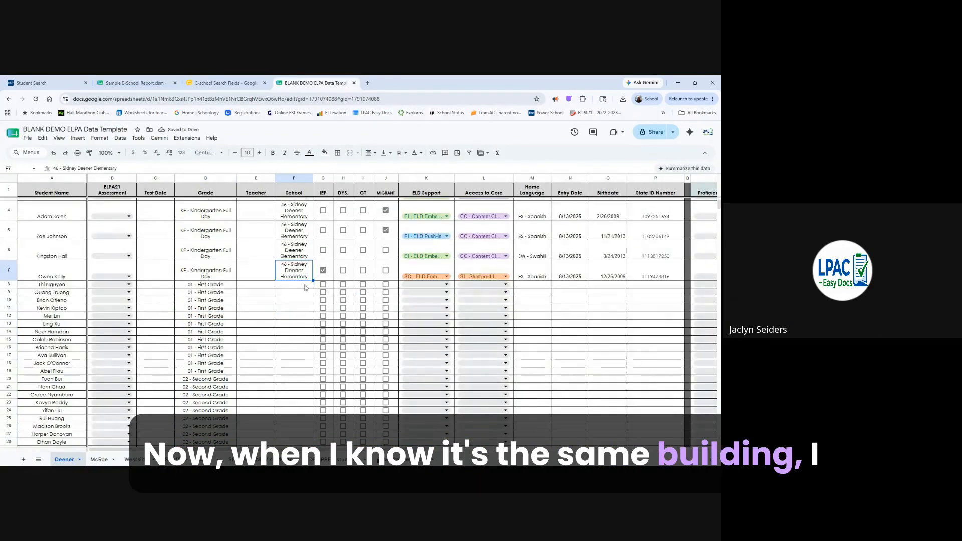
{"action": "scroll", "coordinate": [307, 261], "scroll_direction": "down", "scroll_amount": 1}
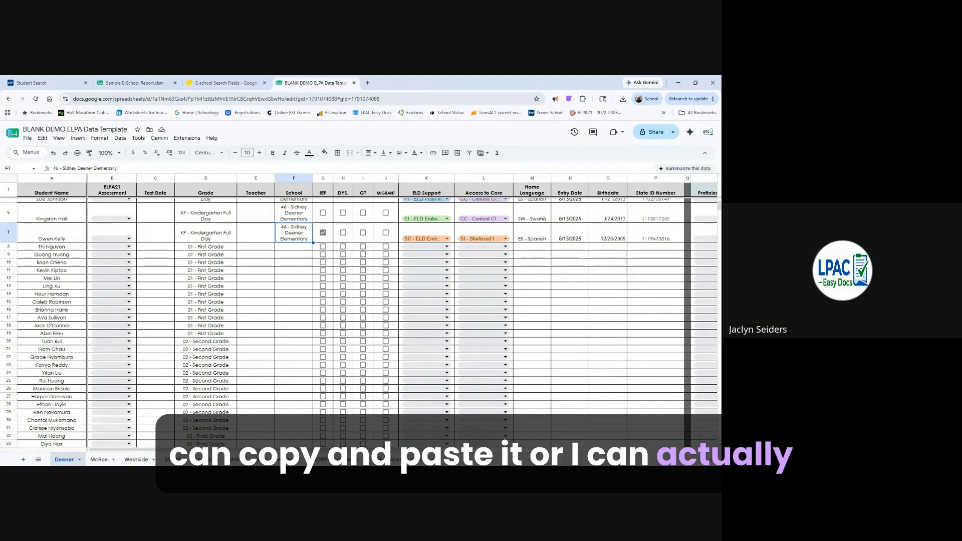
{"action": "left_click_drag", "start_coordinate": [313, 243], "coordinate": [288, 420]}
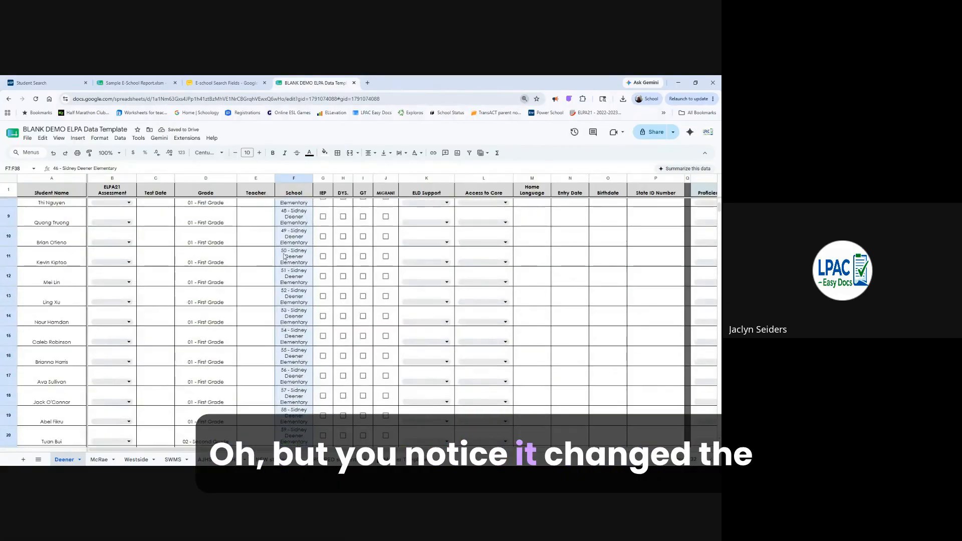
{"action": "key", "text": "ctrl+plus"}
{"action": "key", "text": "ctrl+plus"}
{"action": "left_click", "coordinate": [373, 281]}
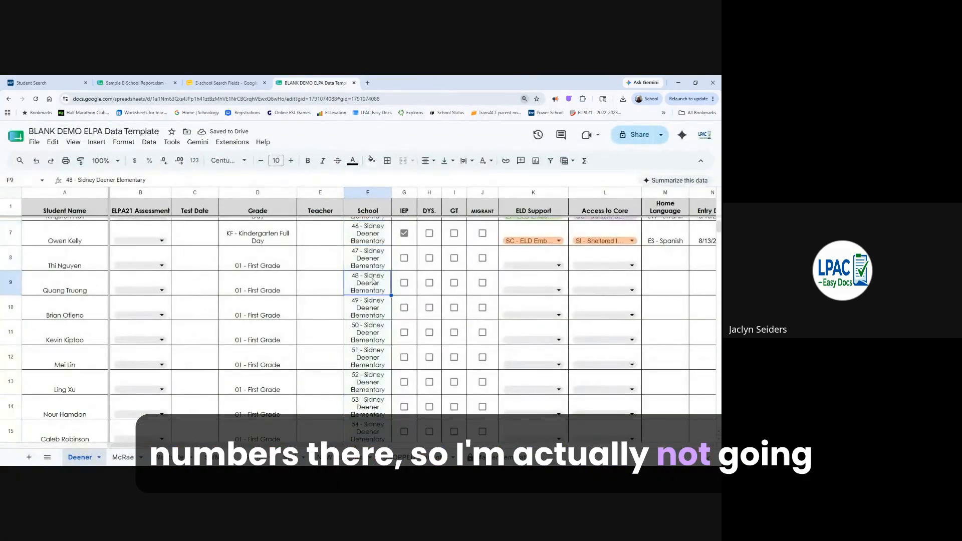
{"action": "key", "text": "ctrl+z"}
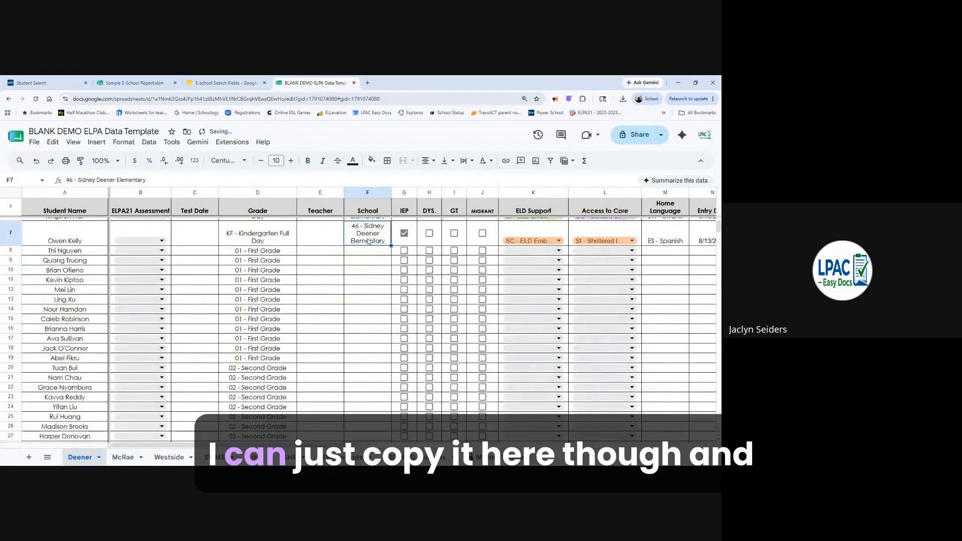
Step: Paste the copied "46 - Sidney Deener Elementary" entry from F7 into F8:F38 of the School column
{"action": "left_click_drag", "start_coordinate": [369, 251], "coordinate": [366, 339]}
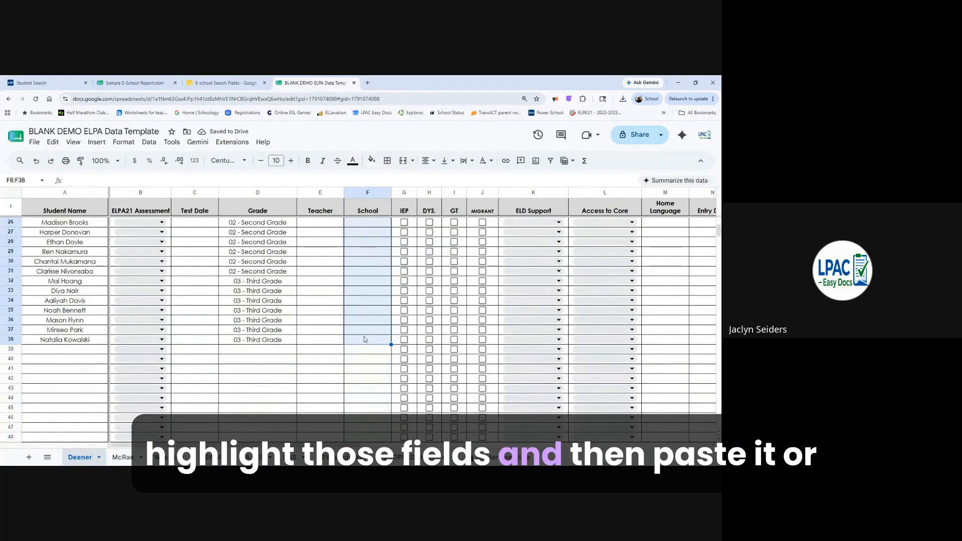
{"action": "key", "text": "ctrl+v"}
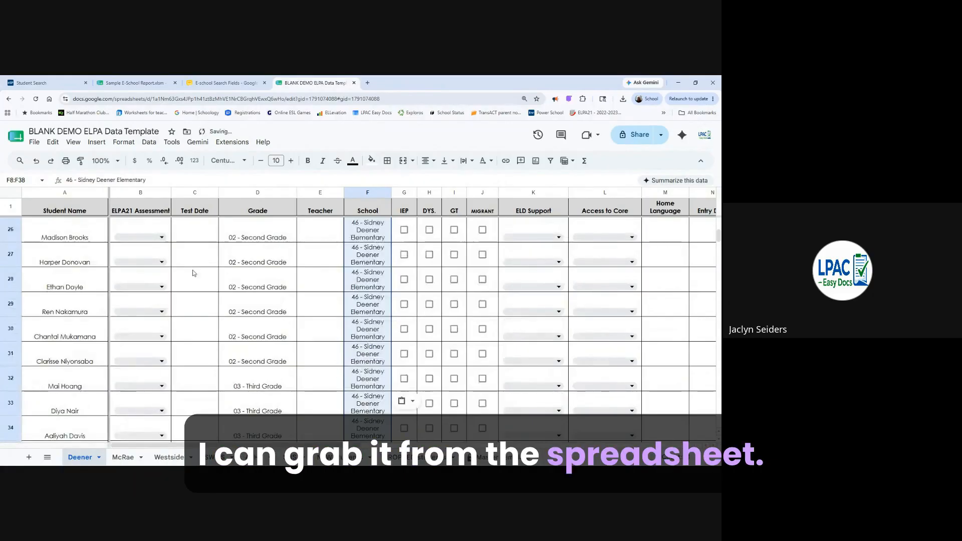
{"action": "key", "text": "ctrl+minus"}
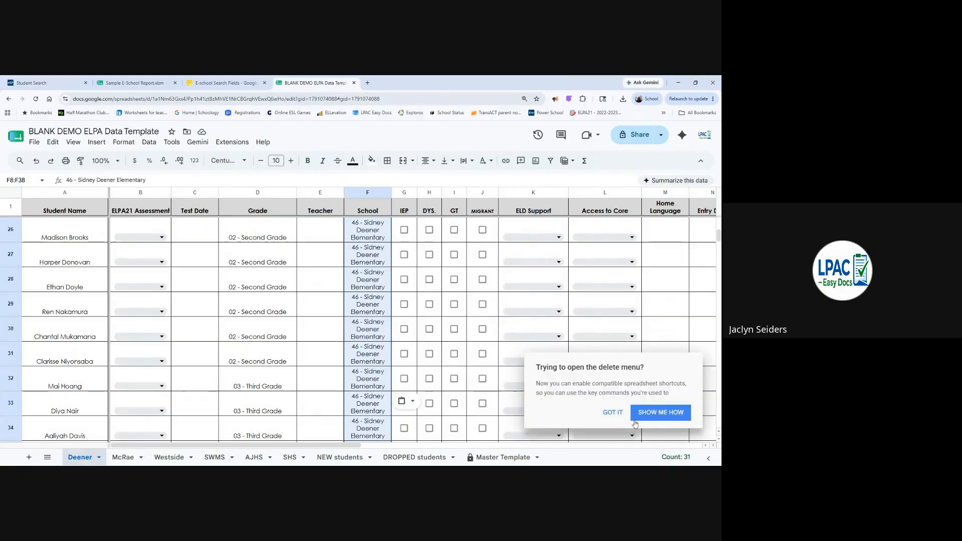
{"action": "left_click", "coordinate": [612, 412]}
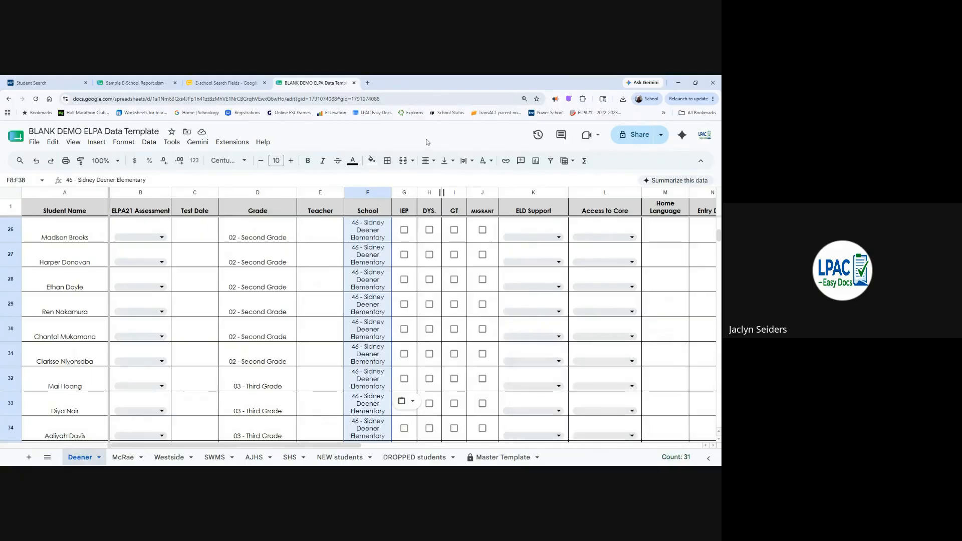
{"action": "key", "text": "ctrl+minus"}
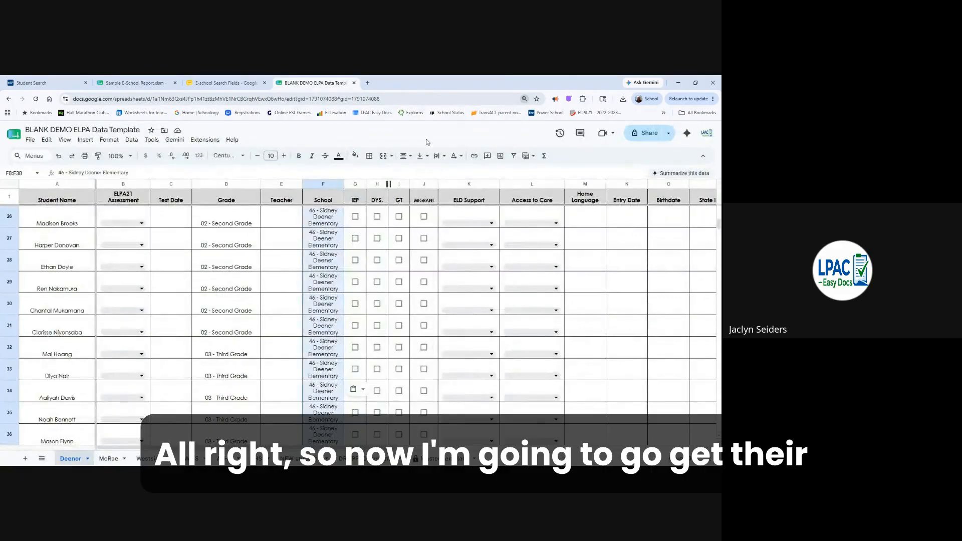
{"action": "key", "text": "ctrl+minus"}
Step: Copy F4:O34, IEP through State Reporting ID, from the report into the Deener sheet from G8, as values only
{"action": "left_click", "coordinate": [128, 83]}
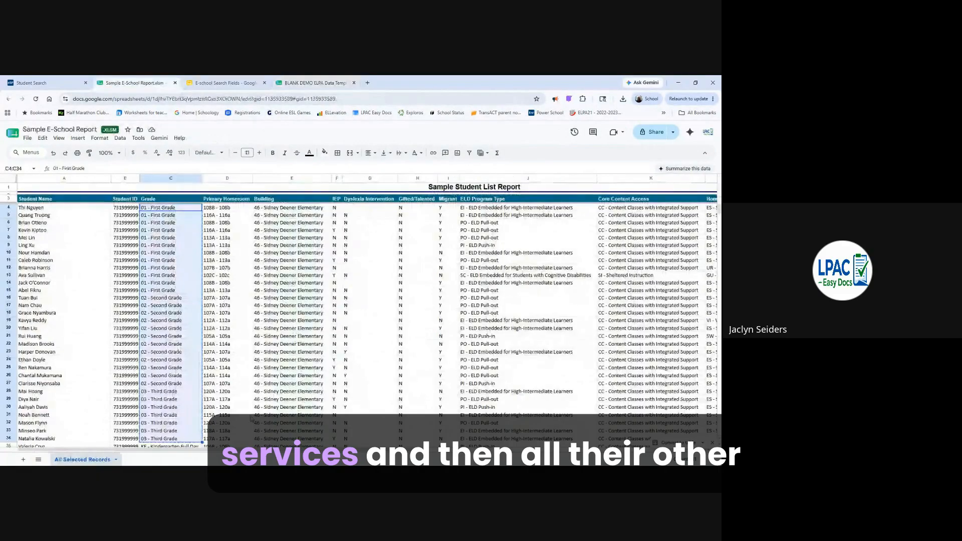
{"action": "scroll", "coordinate": [221, 262], "scroll_direction": "right", "scroll_amount": 2}
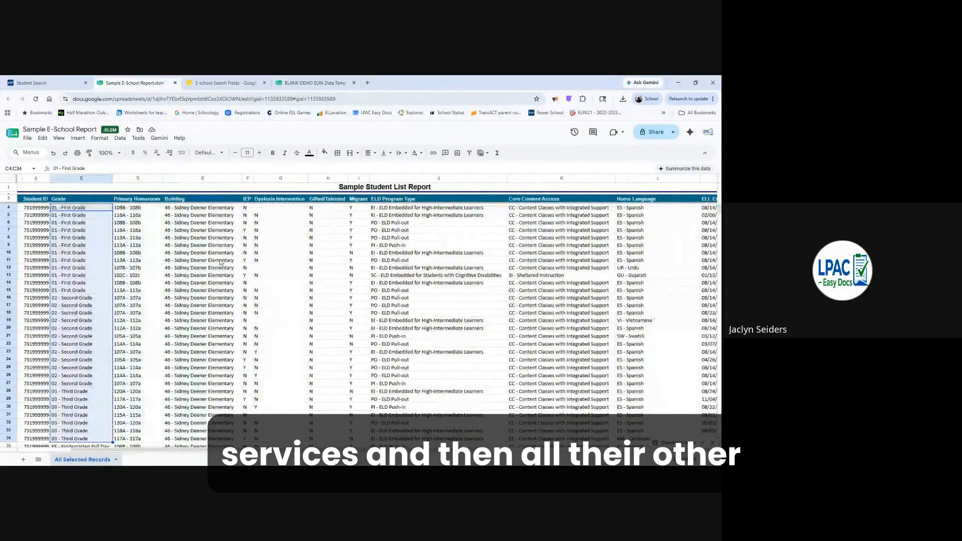
{"action": "left_click_drag", "start_coordinate": [247, 208], "coordinate": [610, 435]}
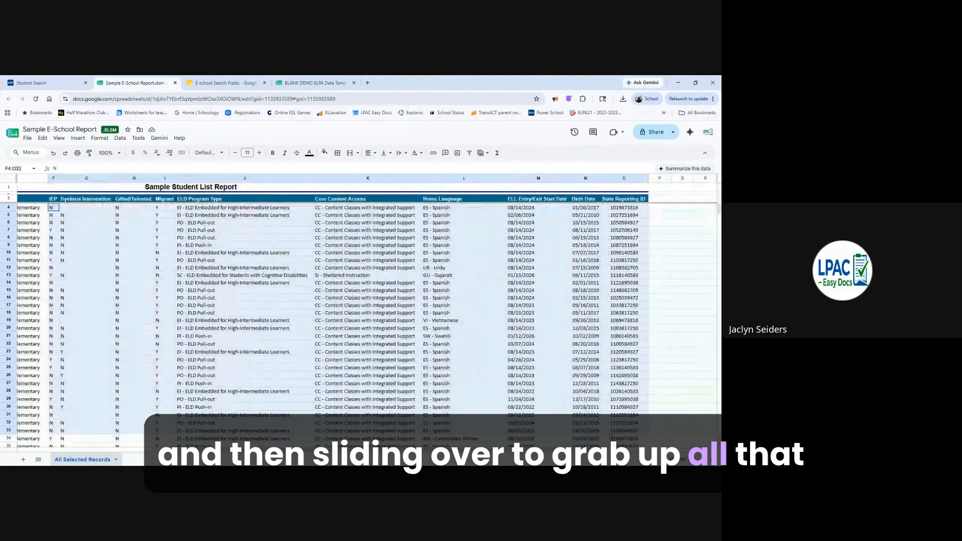
{"action": "left_click", "coordinate": [617, 439]}
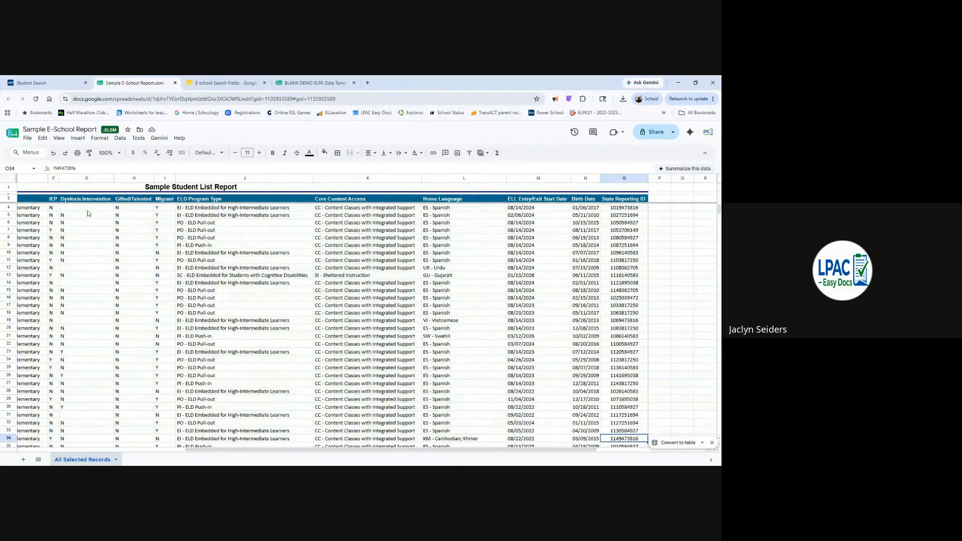
{"action": "left_click_drag", "start_coordinate": [58, 207], "coordinate": [621, 441]}
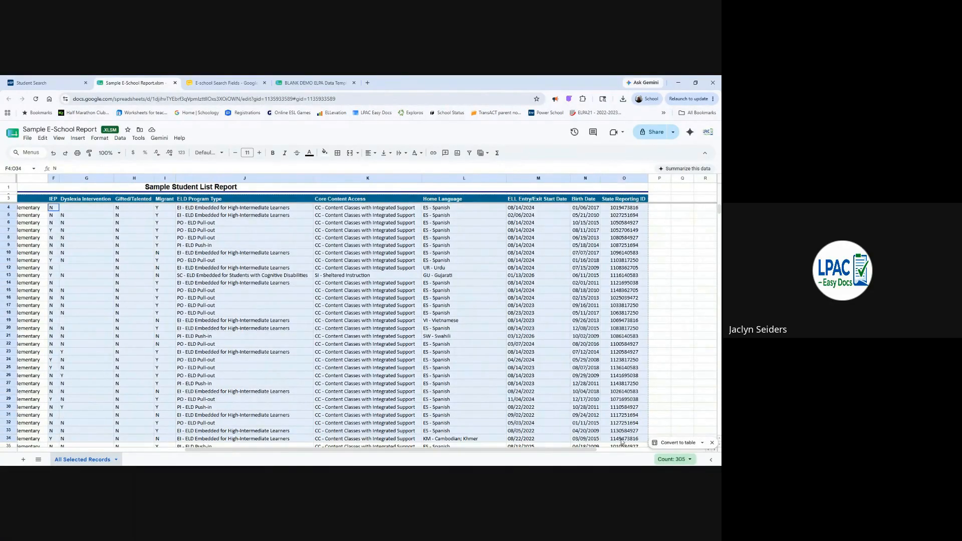
{"action": "key", "text": "ctrl+c"}
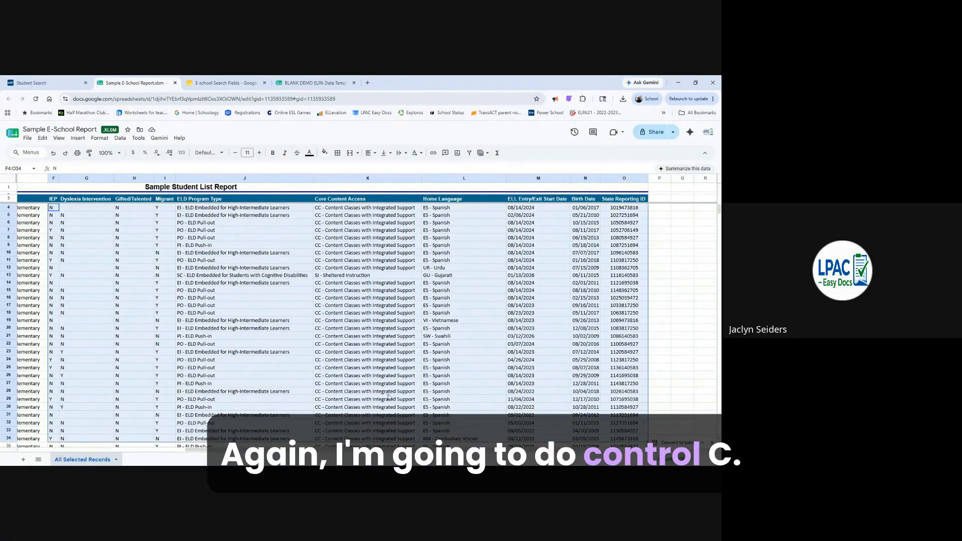
{"action": "left_click", "coordinate": [315, 82]}
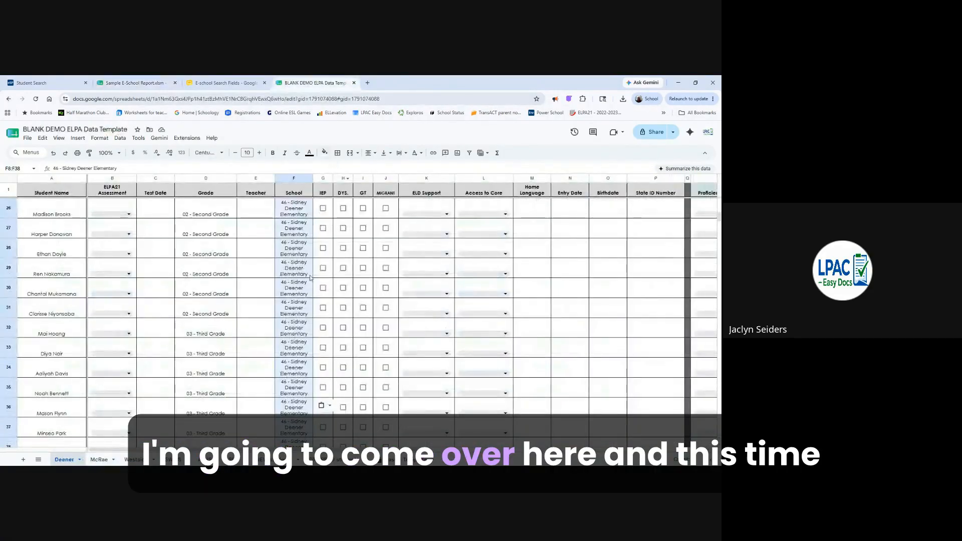
{"action": "scroll", "coordinate": [296, 309], "scroll_direction": "up", "scroll_amount": 7}
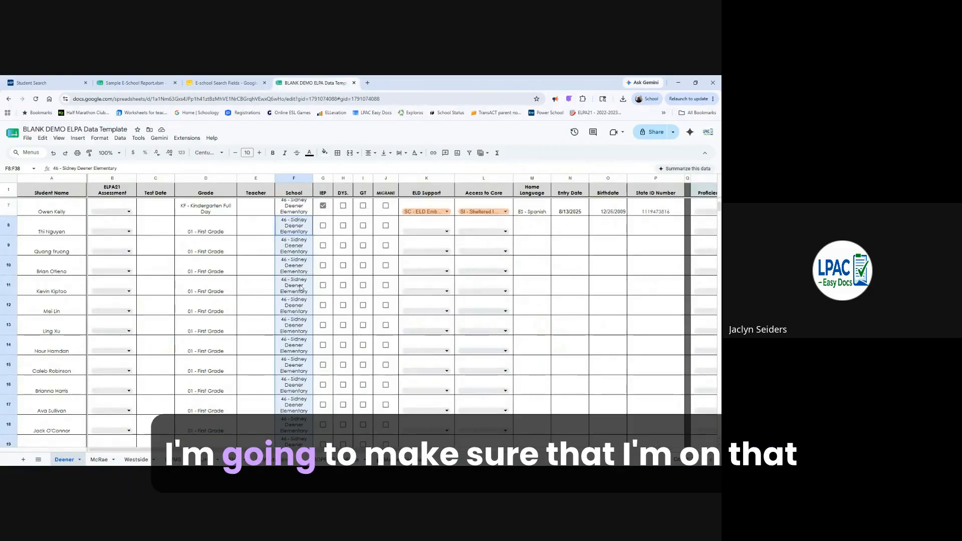
{"action": "left_click", "coordinate": [321, 261]}
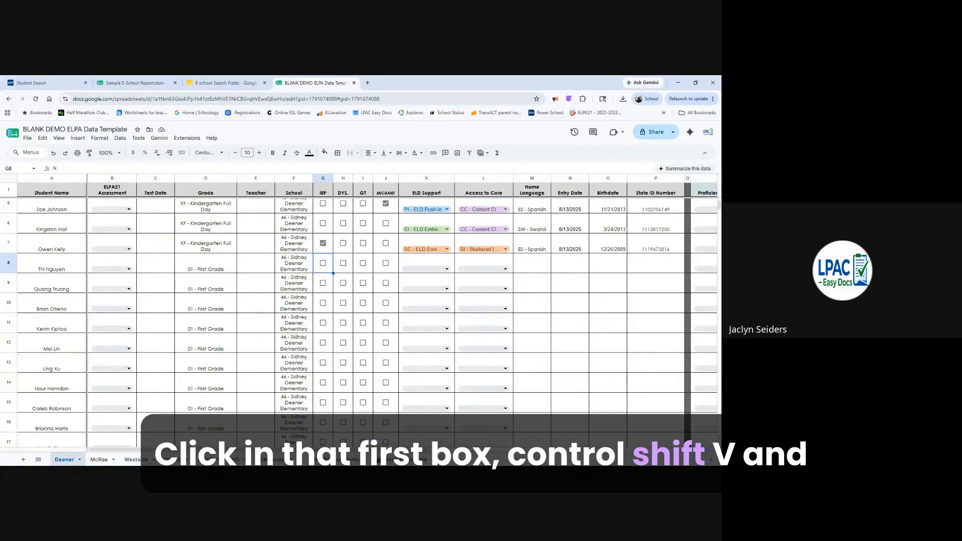
{"action": "key", "text": "ctrl+shift+v"}
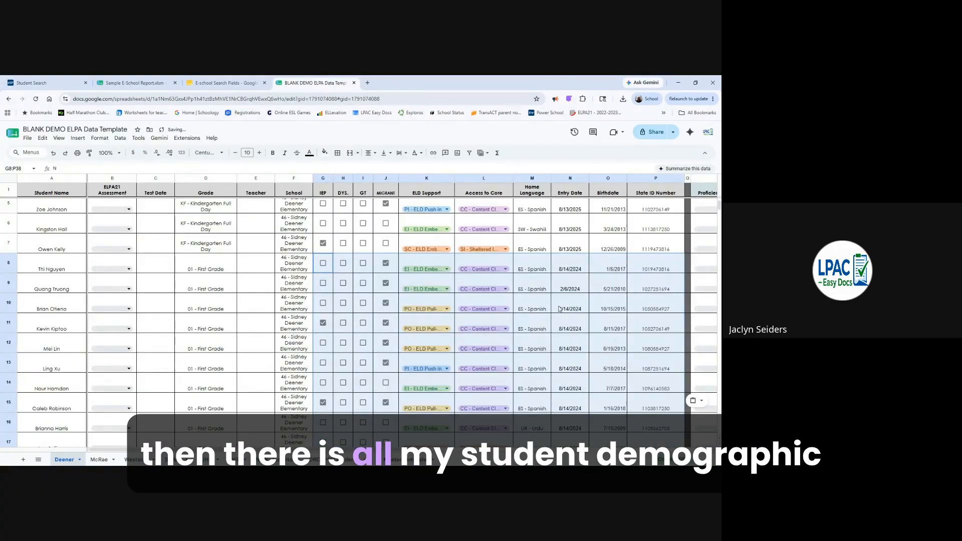
Step: Review the filled Deener rows from the last third-grade student back up to the kindergarten students
{"action": "scroll", "coordinate": [559, 308], "scroll_direction": "down", "scroll_amount": 5}
{"action": "scroll", "coordinate": [552, 330], "scroll_direction": "down", "scroll_amount": 6}
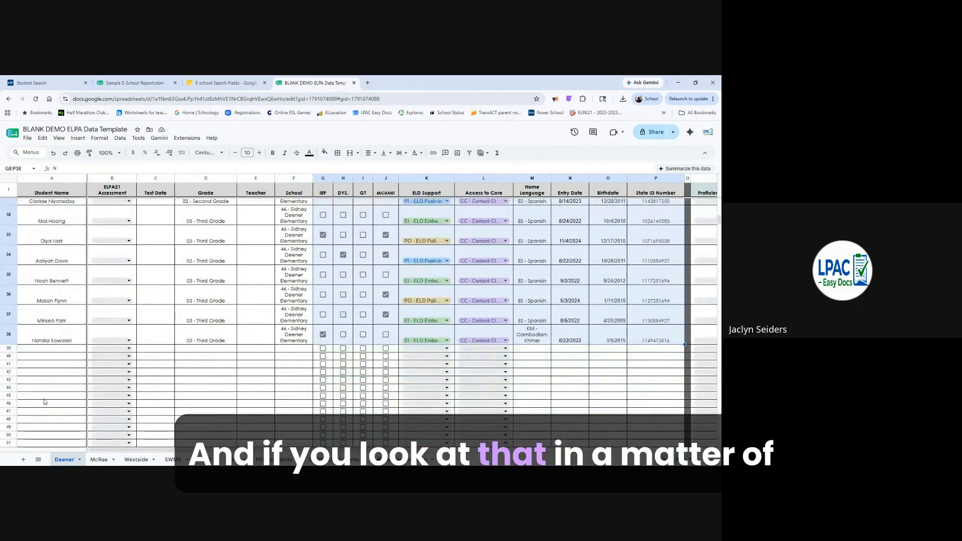
{"action": "left_click", "coordinate": [47, 380]}
{"action": "scroll", "coordinate": [197, 405], "scroll_direction": "up", "scroll_amount": 2}
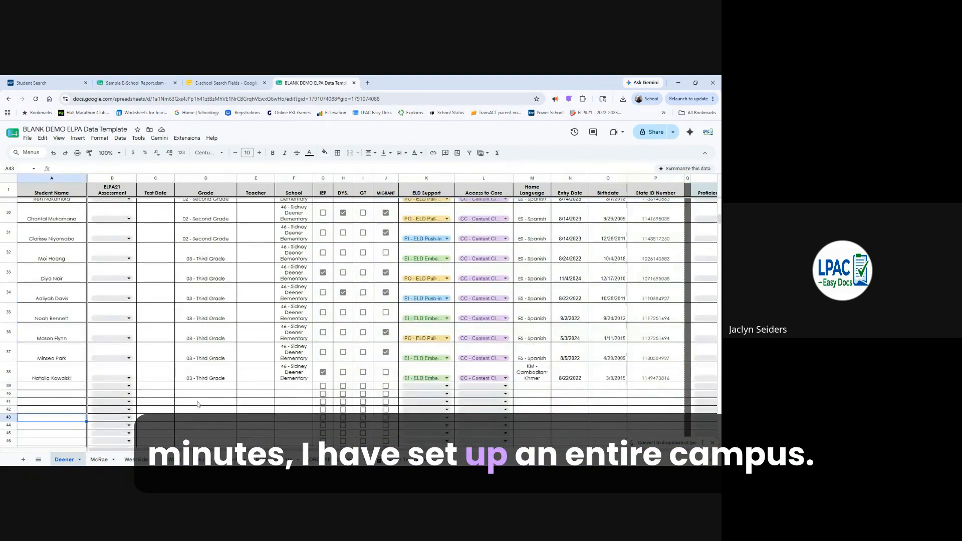
{"action": "scroll", "coordinate": [198, 405], "scroll_direction": "up", "scroll_amount": 10}
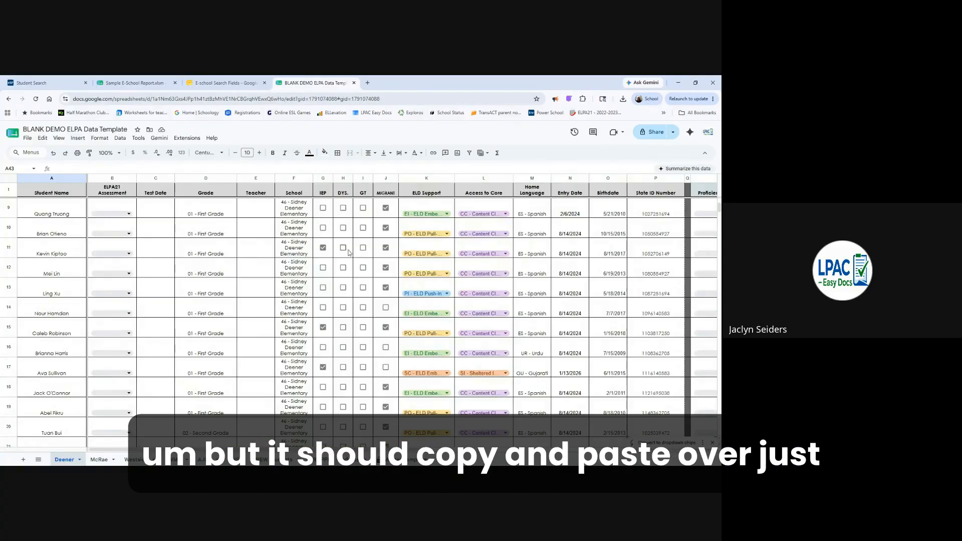
{"action": "scroll", "coordinate": [554, 410], "scroll_direction": "up", "scroll_amount": 3}
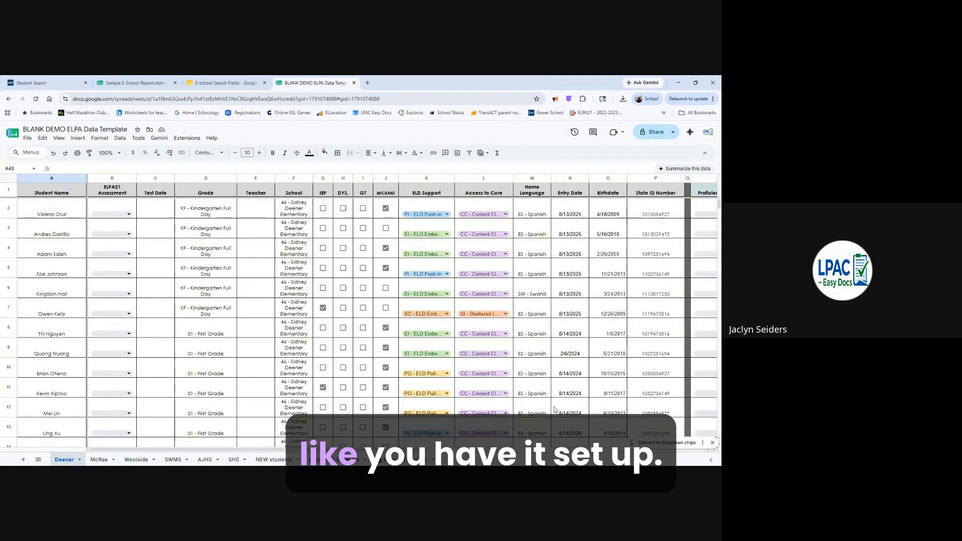
Step: Examine the Deener sheet's columns across to the Proficiency Level, Listening, Speaking, Reading and Writing fields
{"action": "scroll", "coordinate": [401, 321], "scroll_direction": "right", "scroll_amount": 5}
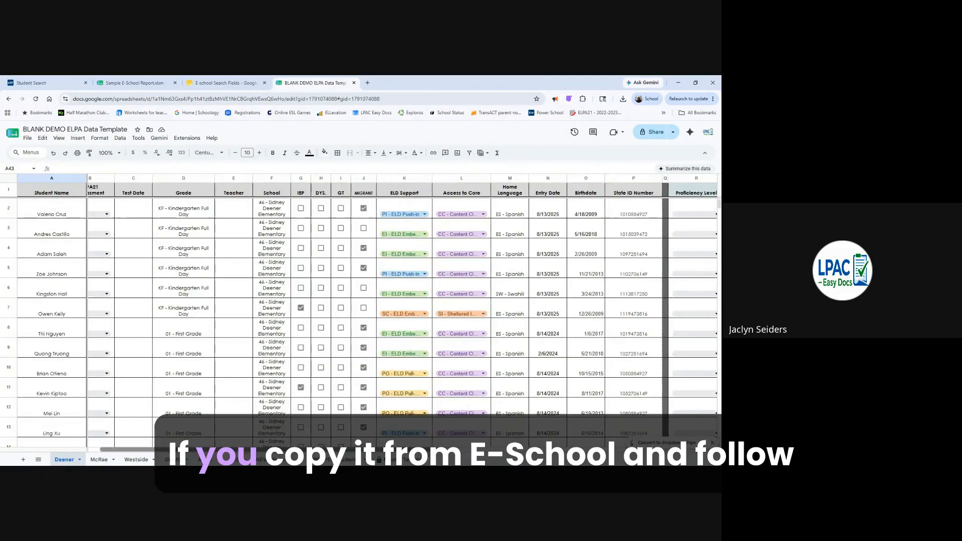
{"action": "scroll", "coordinate": [531, 359], "scroll_direction": "right", "scroll_amount": 4}
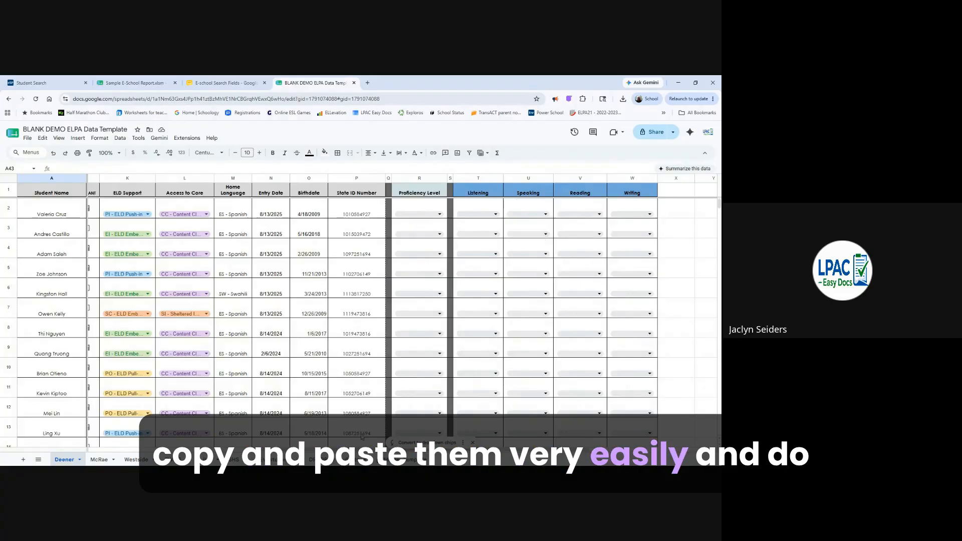
{"action": "scroll", "coordinate": [401, 310], "scroll_direction": "left", "scroll_amount": 10}
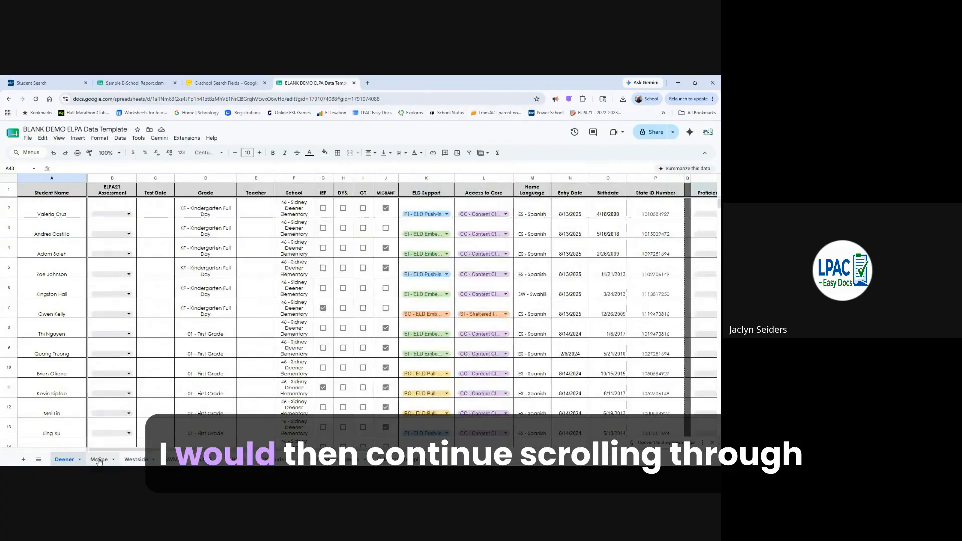
Step: Look through the Sample E-School Report for the McRae Elementary School students listed after the Deener rows, and return to the ELPA data template
{"action": "left_click", "coordinate": [150, 79]}
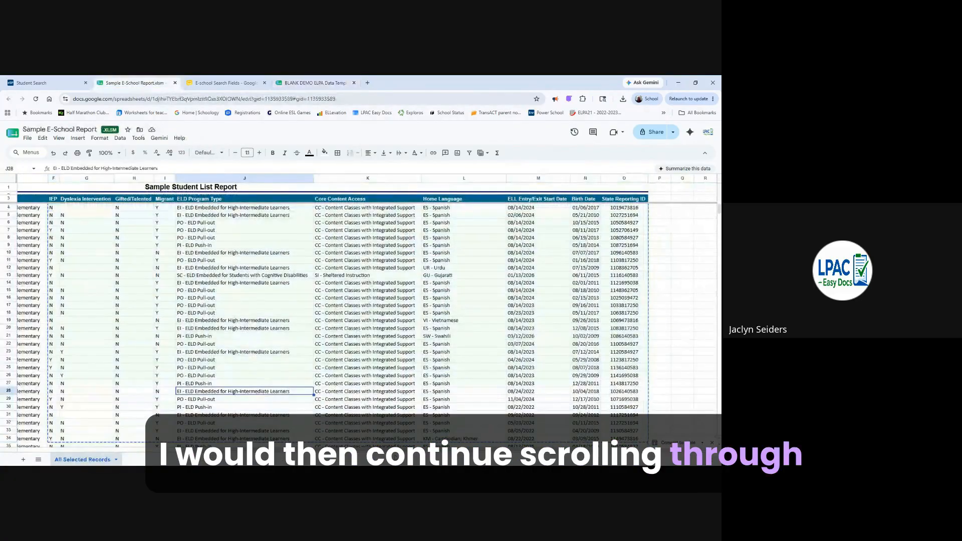
{"action": "left_click_drag", "start_coordinate": [420, 454], "coordinate": [253, 454]}
{"action": "scroll", "coordinate": [238, 357], "scroll_direction": "down", "scroll_amount": 5}
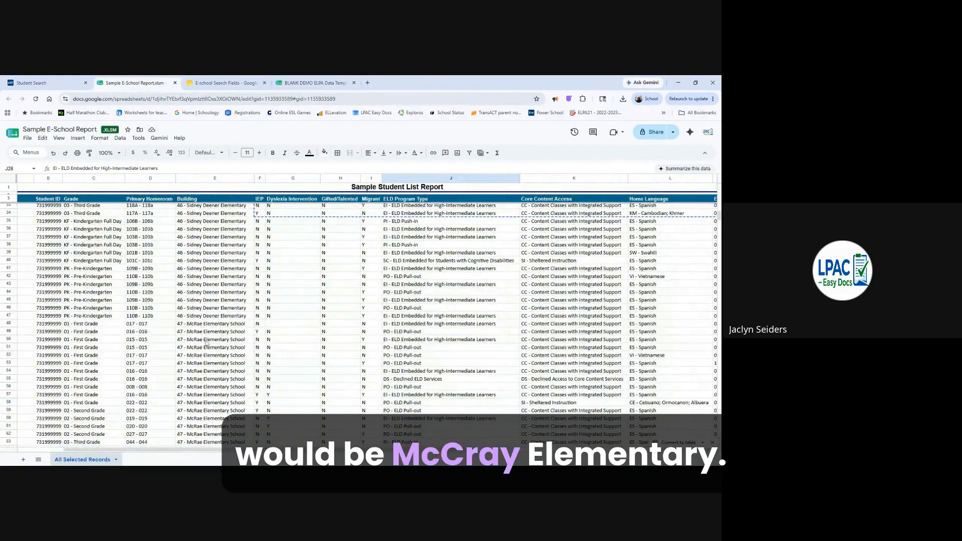
{"action": "scroll", "coordinate": [203, 350], "scroll_direction": "down", "scroll_amount": 3}
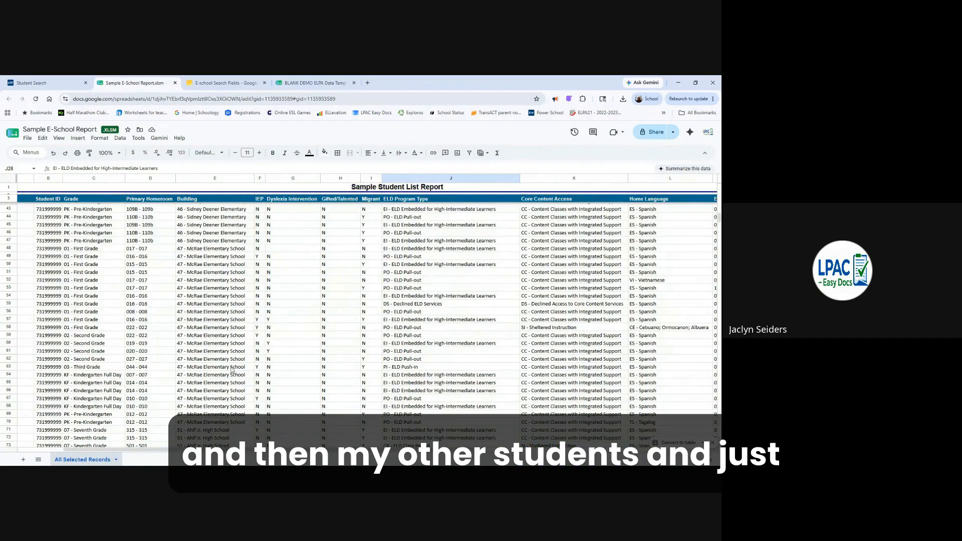
{"action": "left_click", "coordinate": [316, 82]}
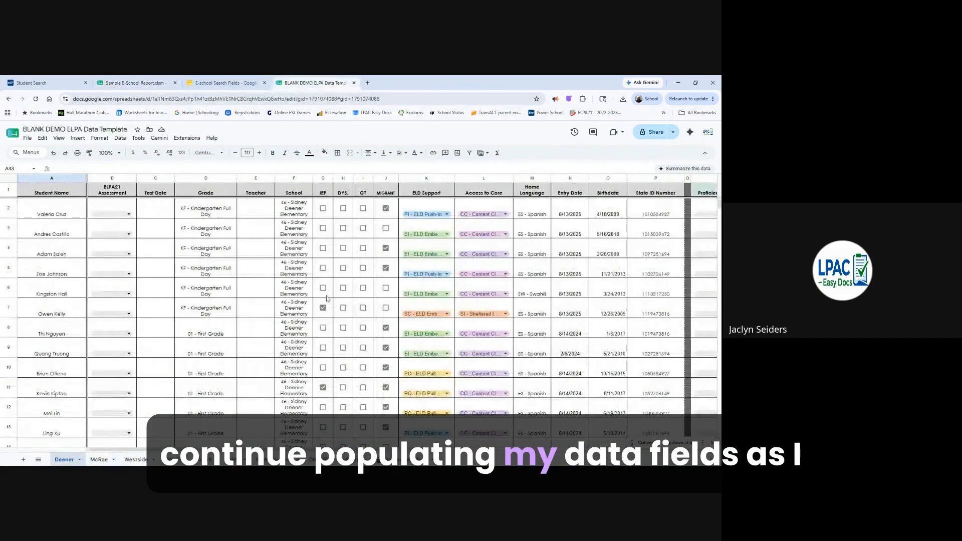